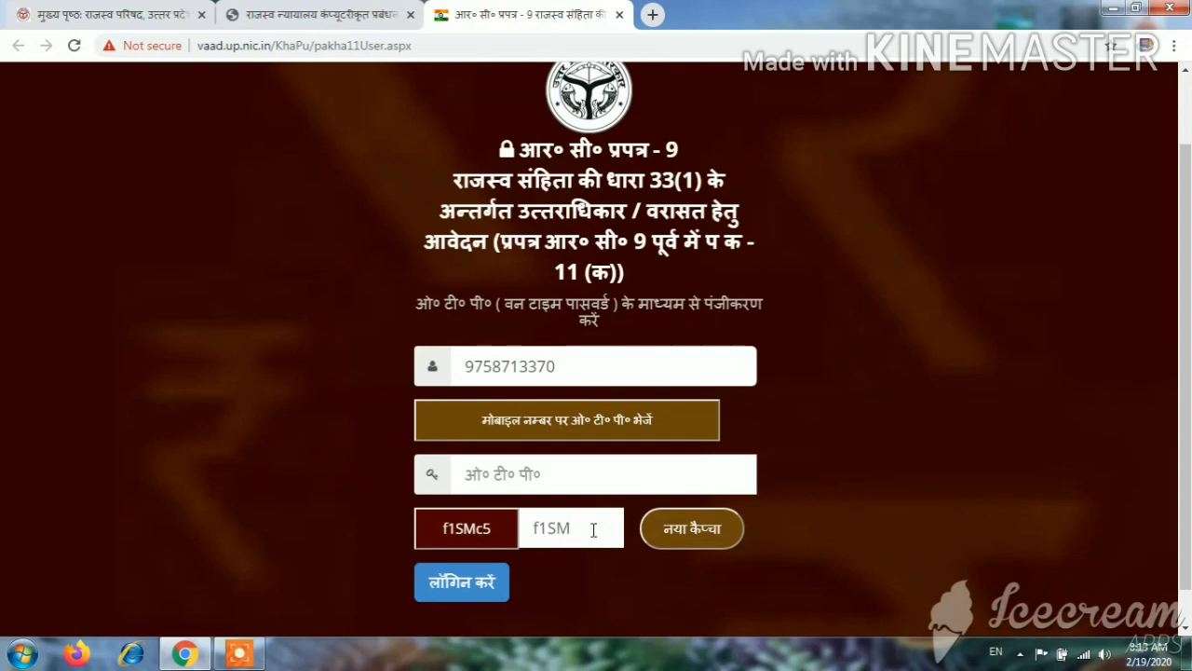
- Enter the captcha 'c5', request an OTP to the mobile, enter it and log in
text(c5)
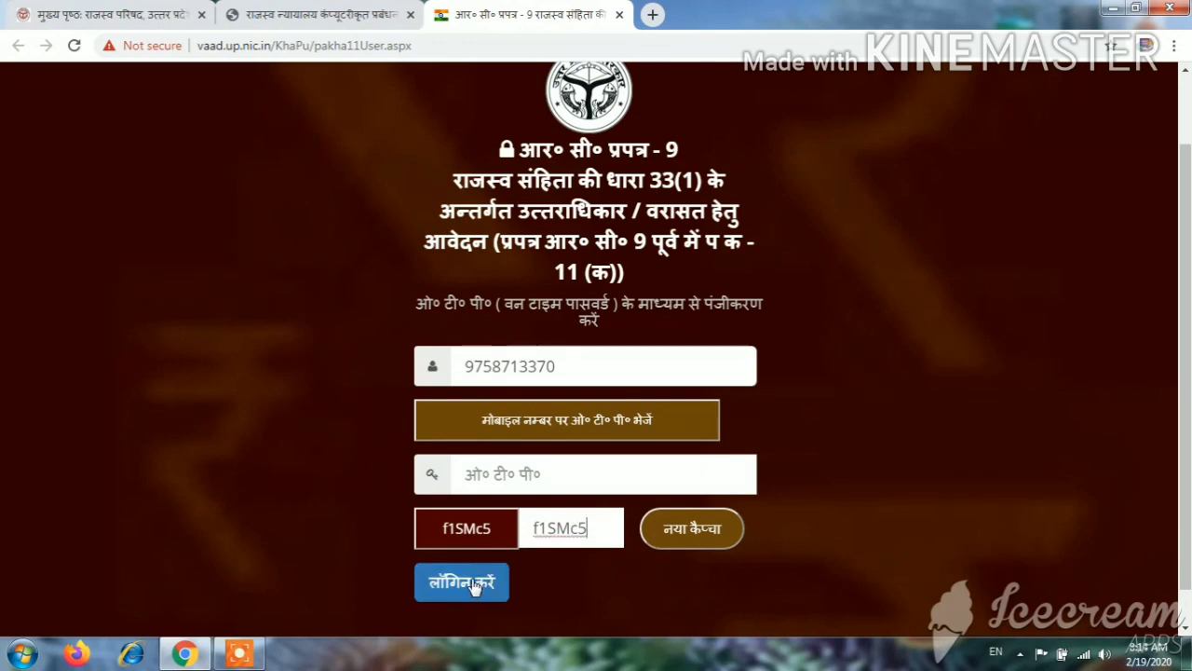
click(586, 428)
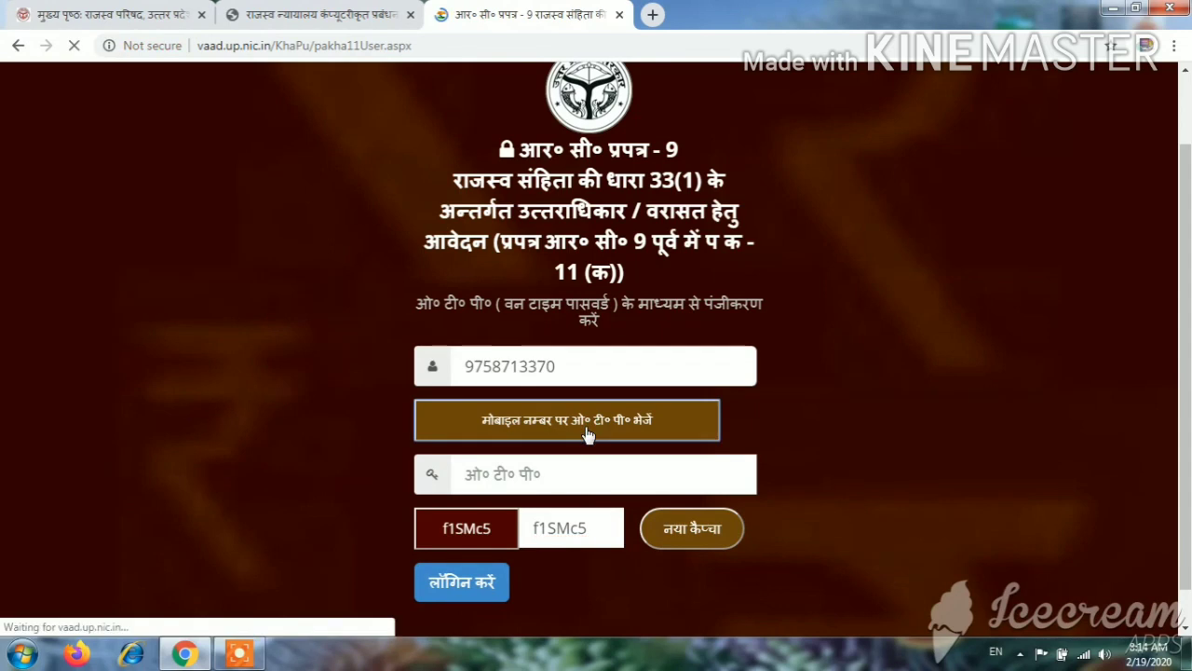
scroll(618, 446, down, 1)
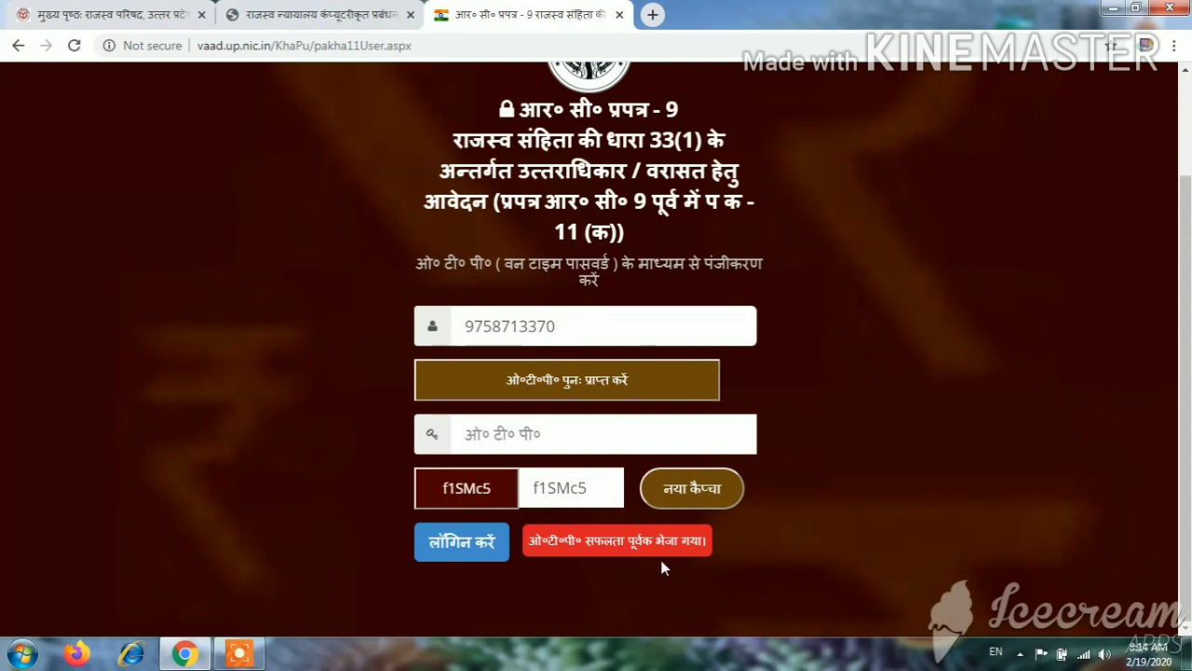
click(657, 439)
click(240, 653)
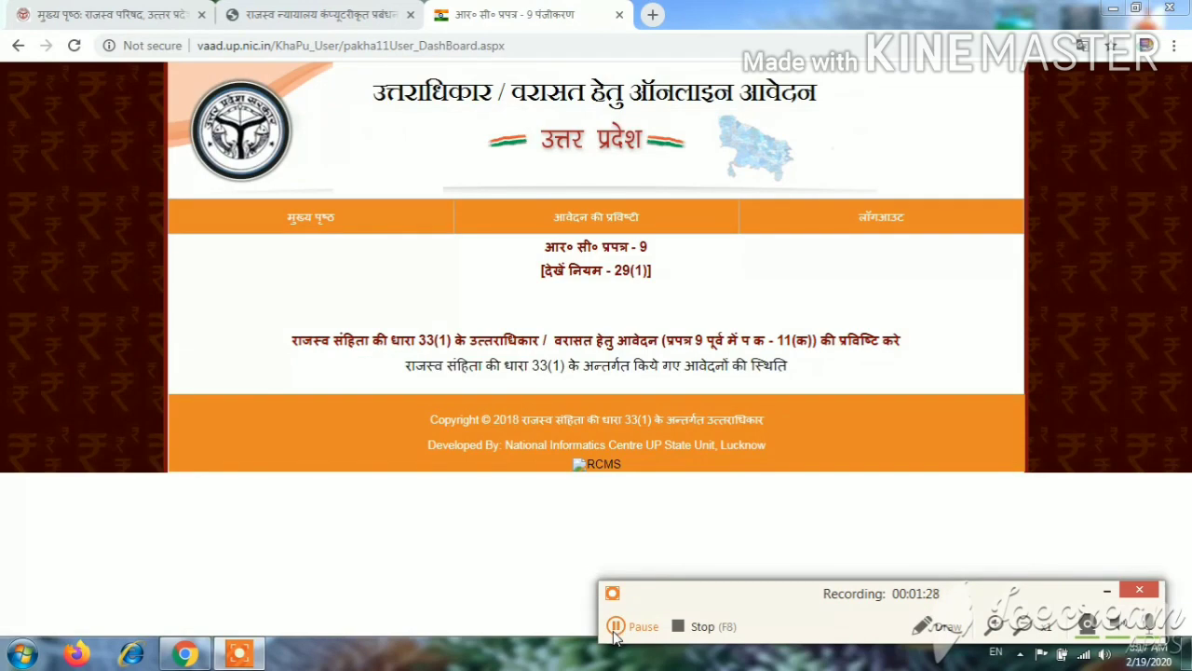
- Open 'आवेदन की प्रविष्टि' from the dashboard menu to begin a new RC-9 application
click(1107, 589)
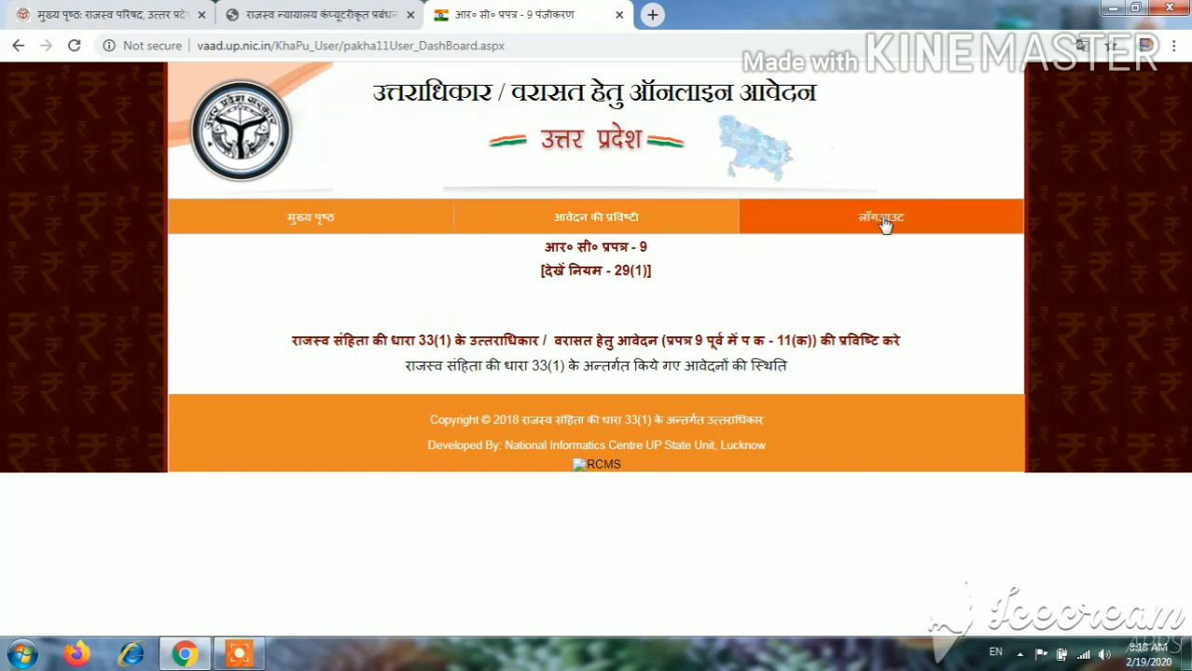
click(624, 219)
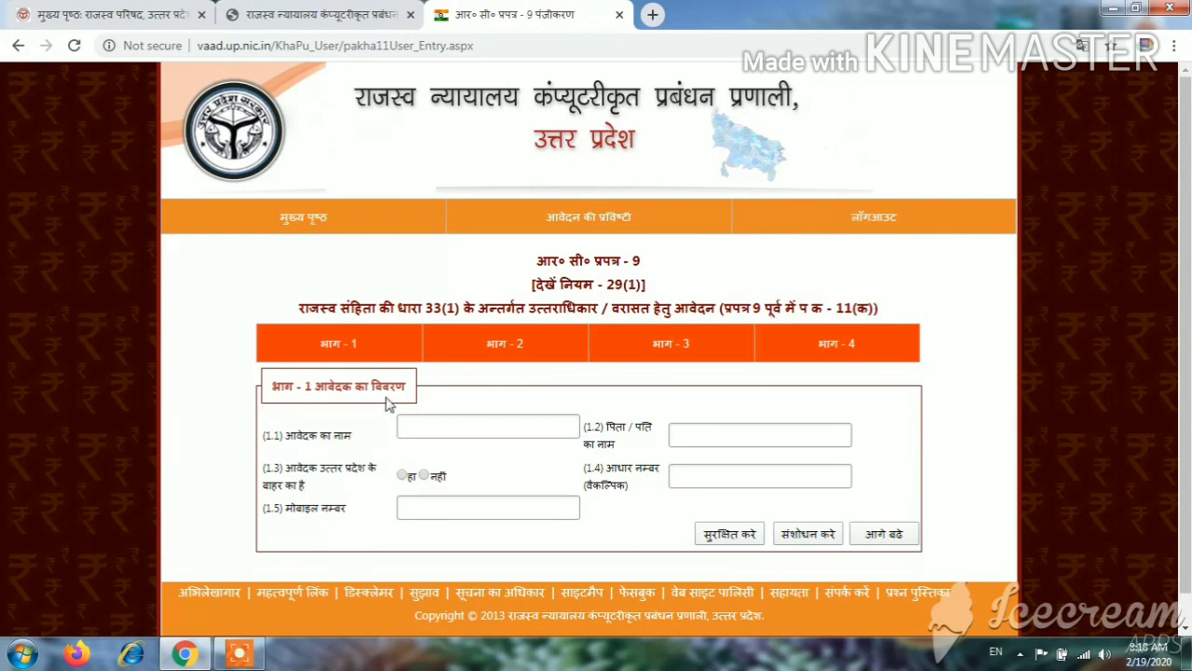
- Fill in the applicant's name, father's/husband's name, mobile number and outside-UP answer in Part 1
click(438, 422)
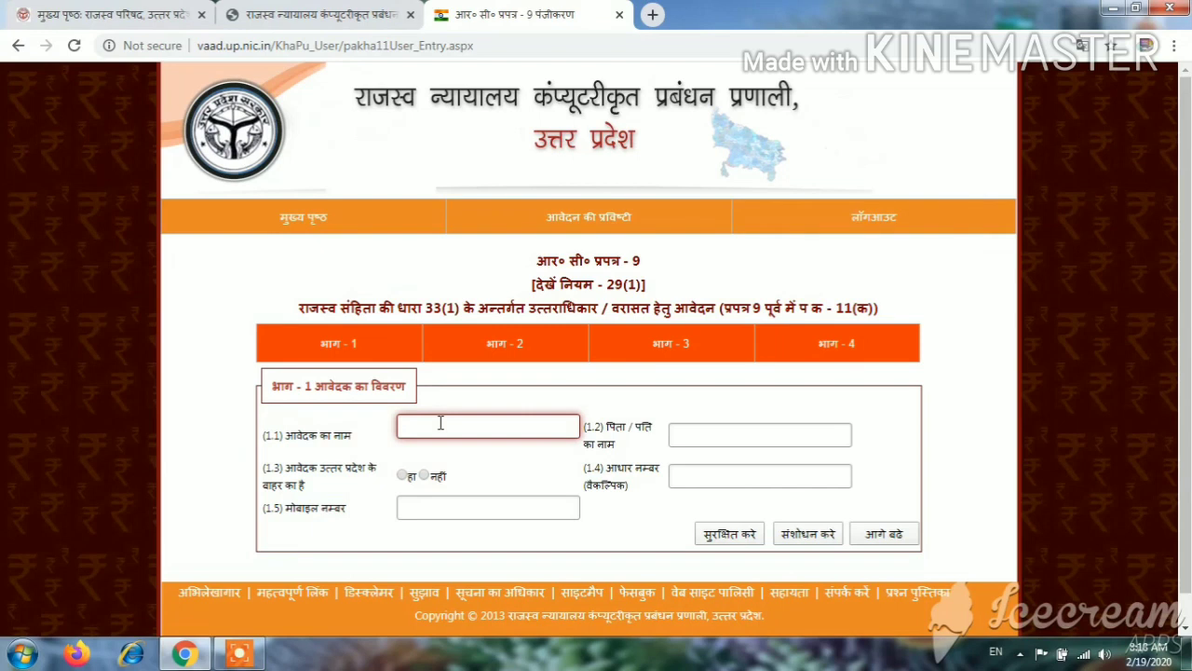
click(714, 443)
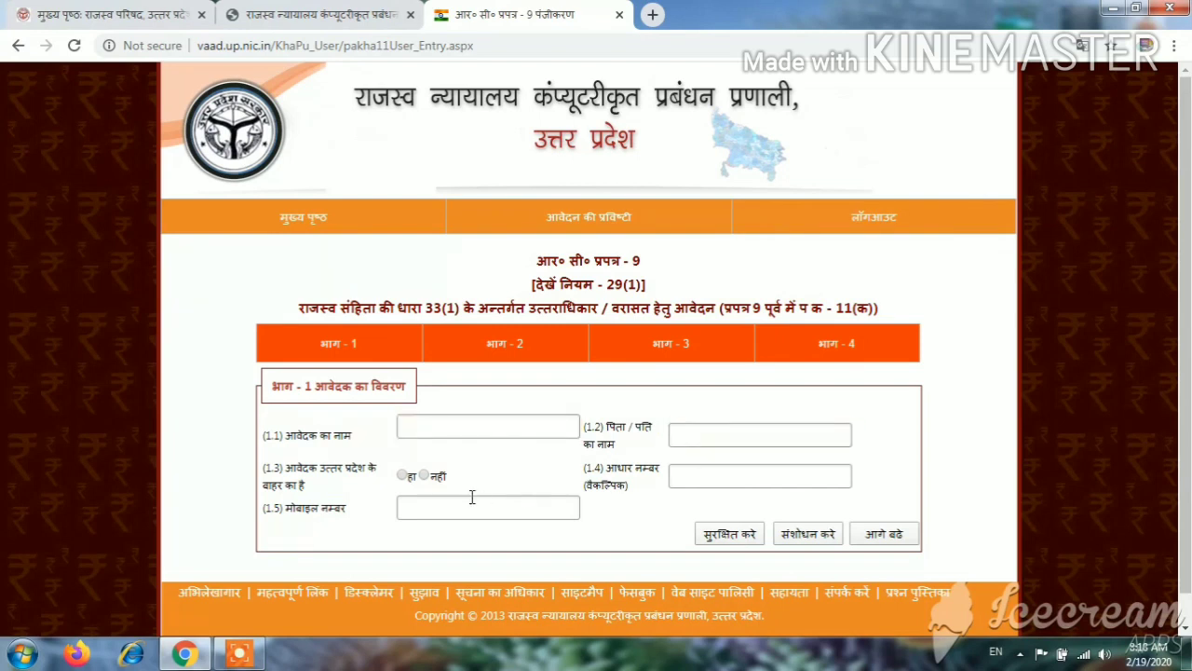
click(457, 501)
click(408, 475)
click(753, 486)
click(754, 511)
- Complete the Aadhaar number and applicant's address, then save Part 1
click(240, 654)
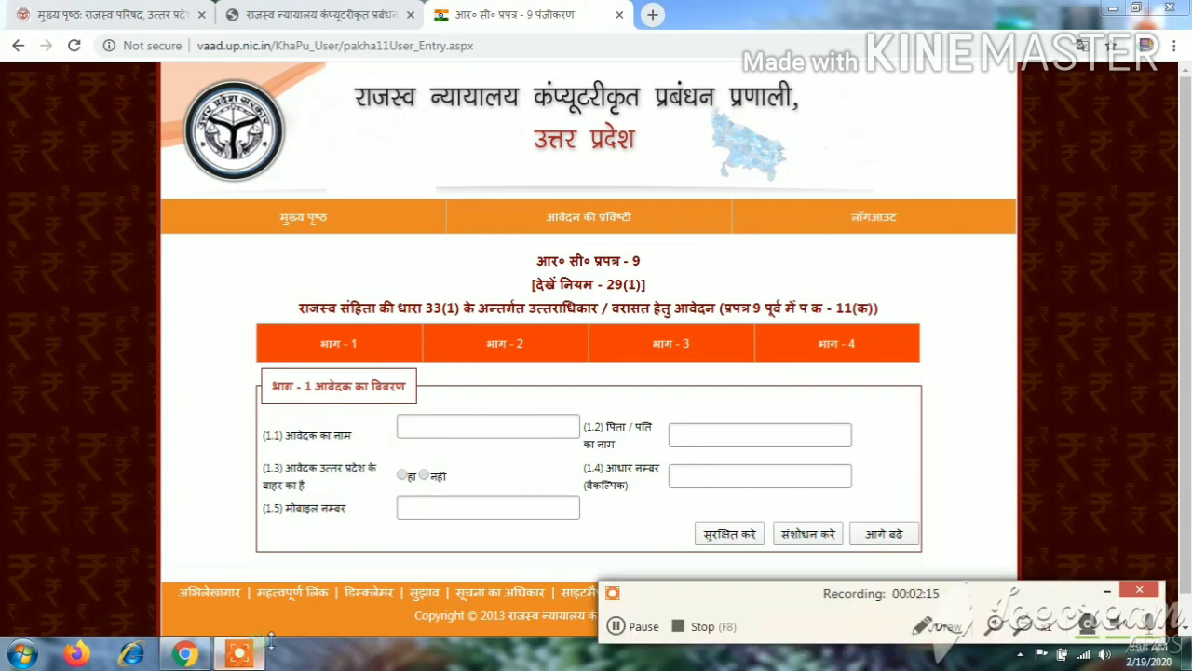
click(616, 626)
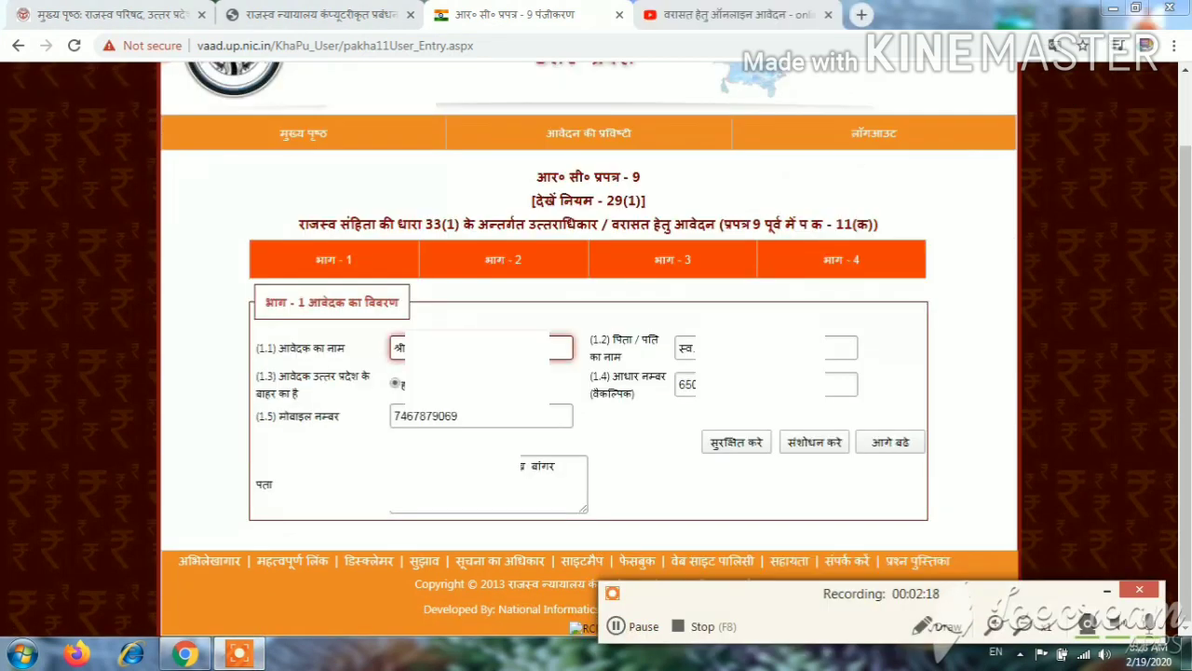
key(Tab)
key(Tab)
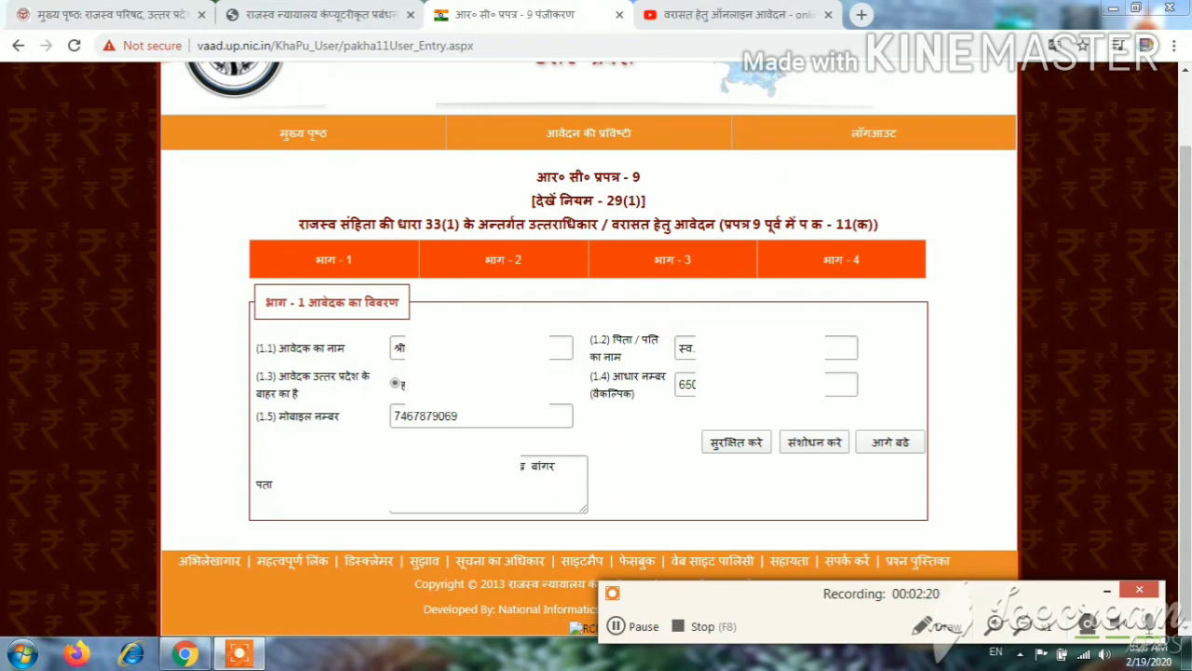
click(434, 419)
click(726, 384)
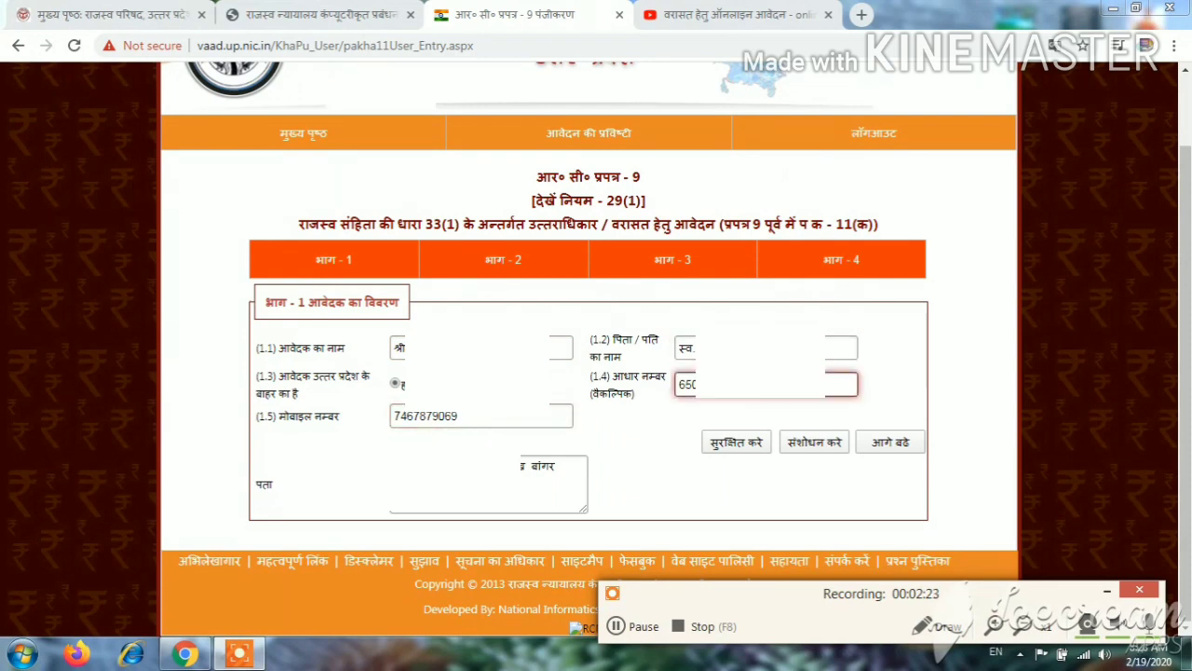
click(550, 529)
click(549, 507)
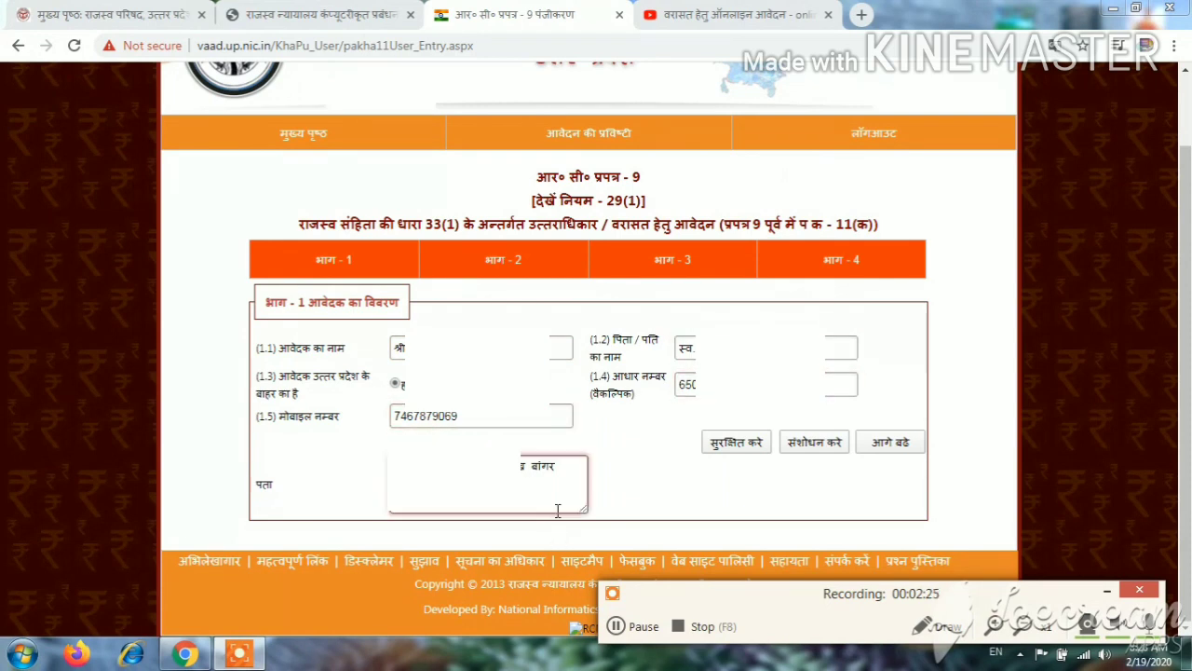
click(725, 461)
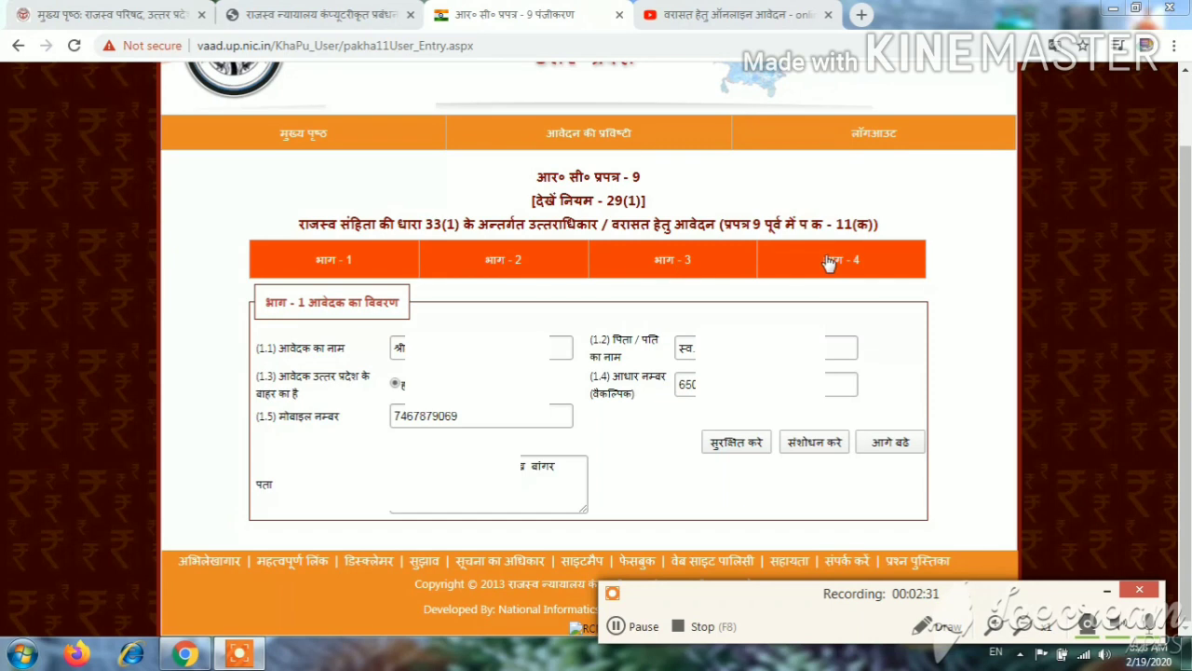
click(735, 447)
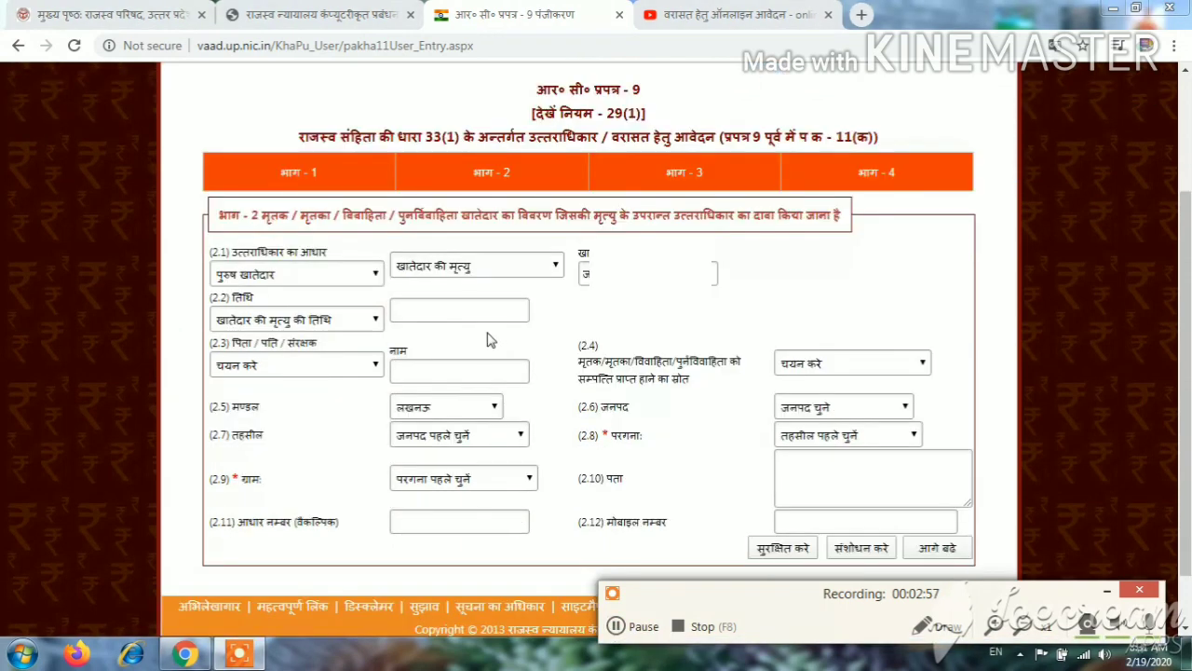
- Set the holder's date of death to 14/08/2015 in the calendar
click(479, 309)
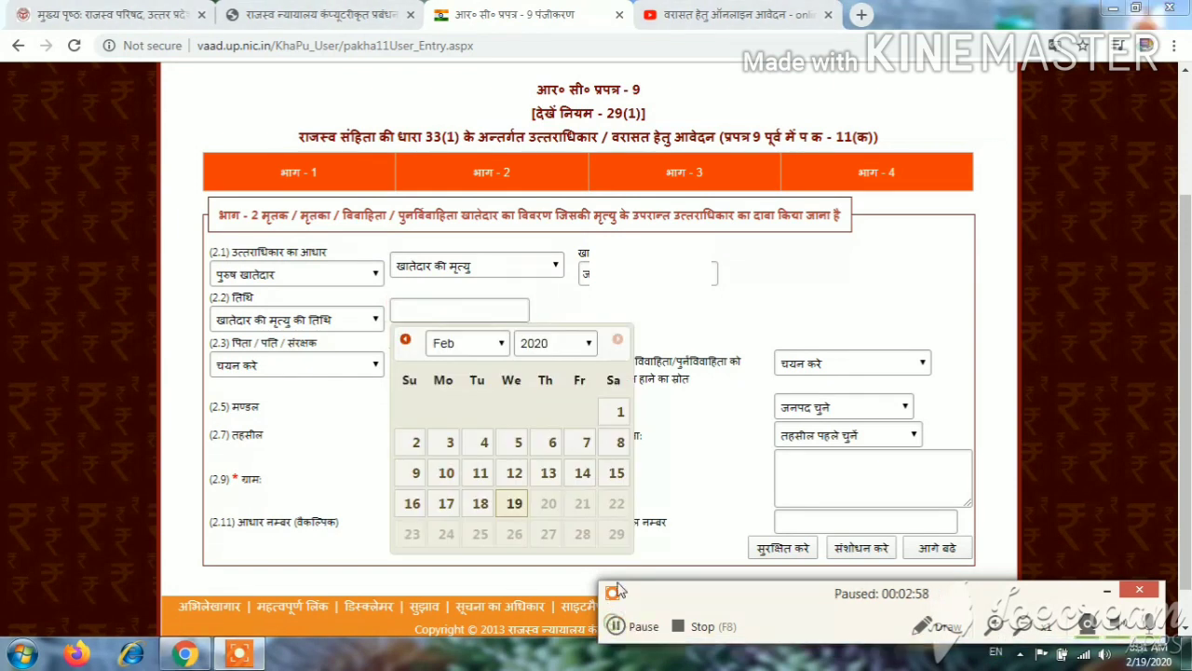
click(578, 344)
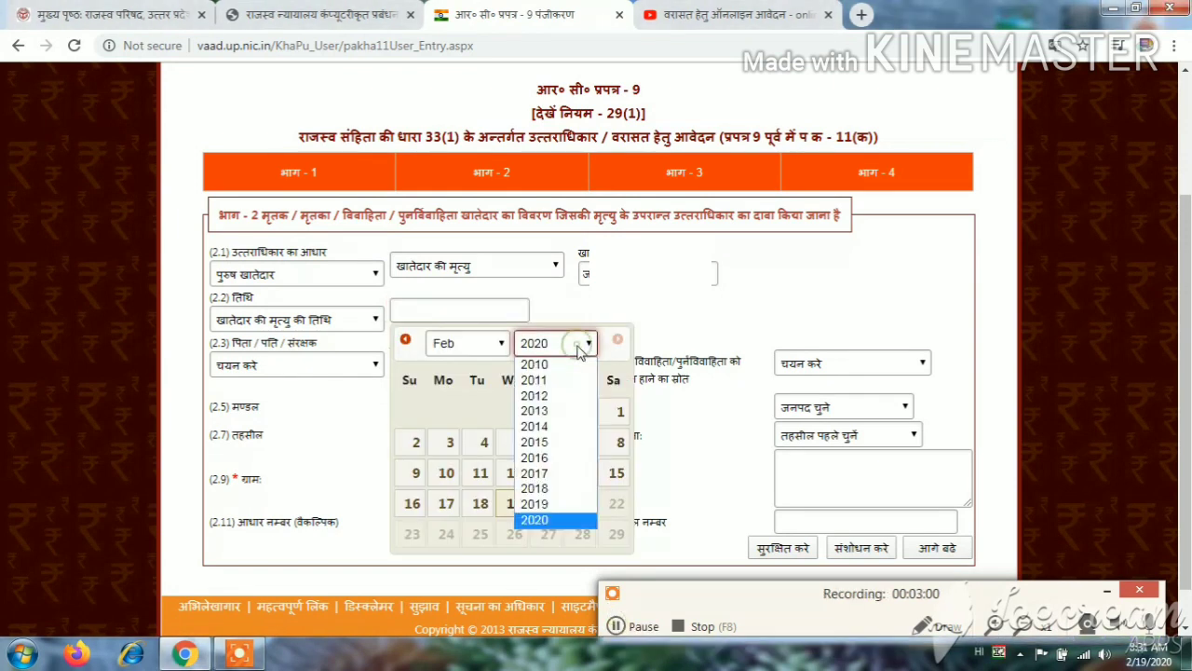
click(579, 440)
click(472, 343)
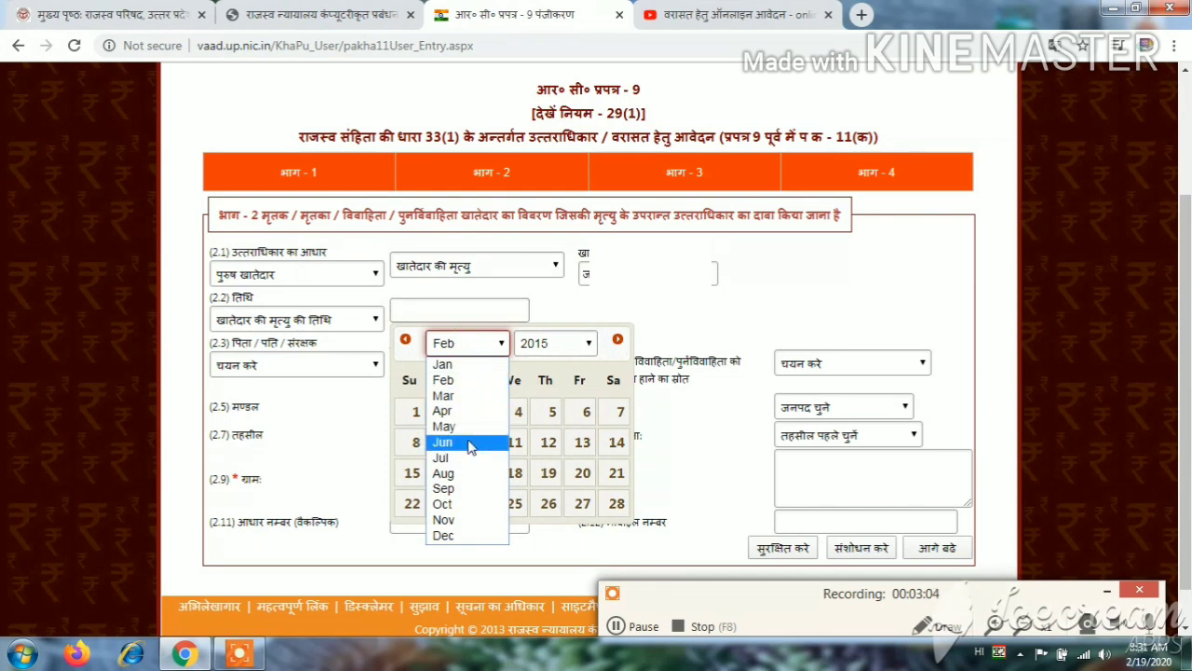
click(470, 473)
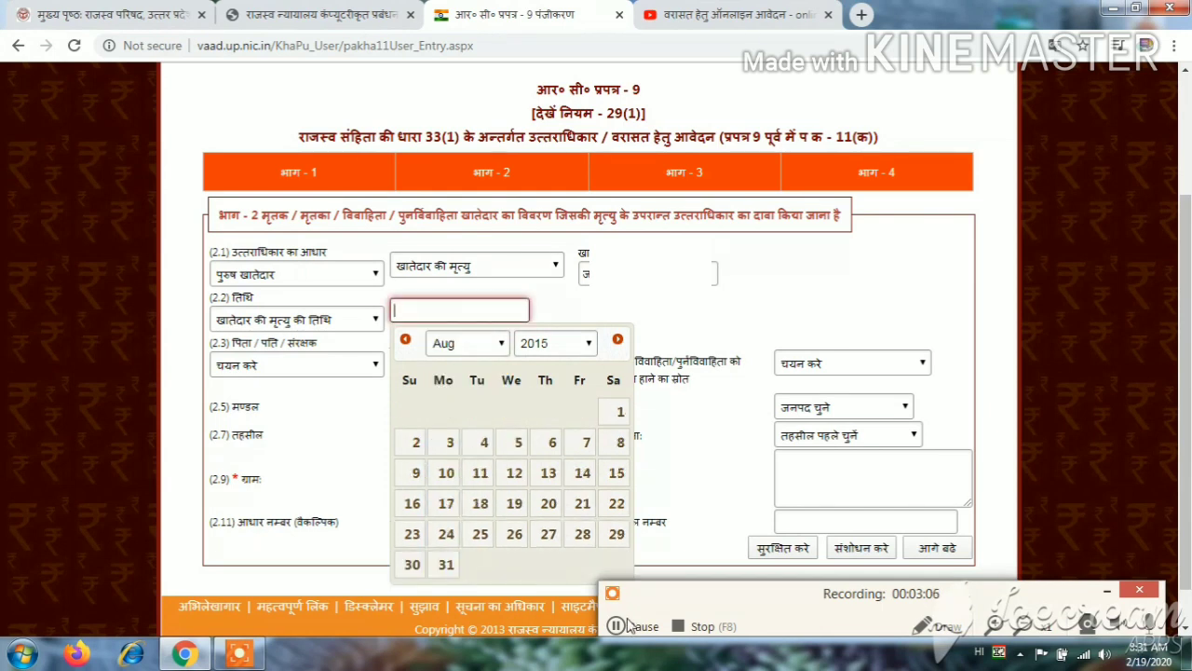
click(582, 472)
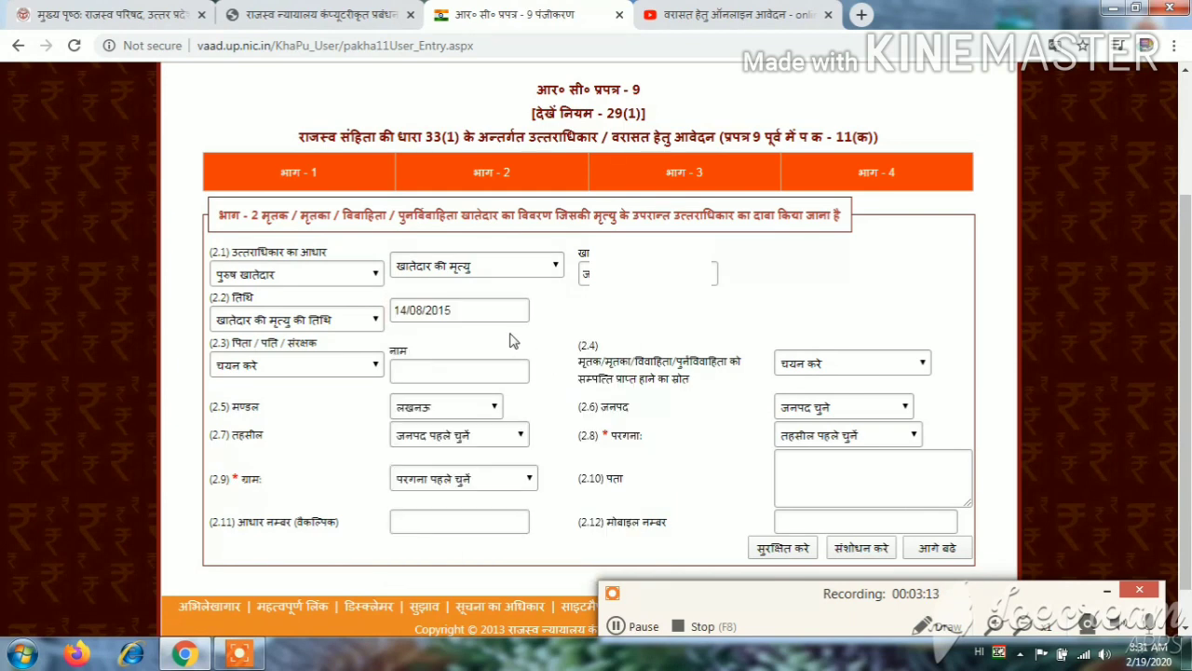
- Choose 'पिता का नाम', enter the holder's father's name, and set property source 'उत्तराधिकार से'
click(304, 365)
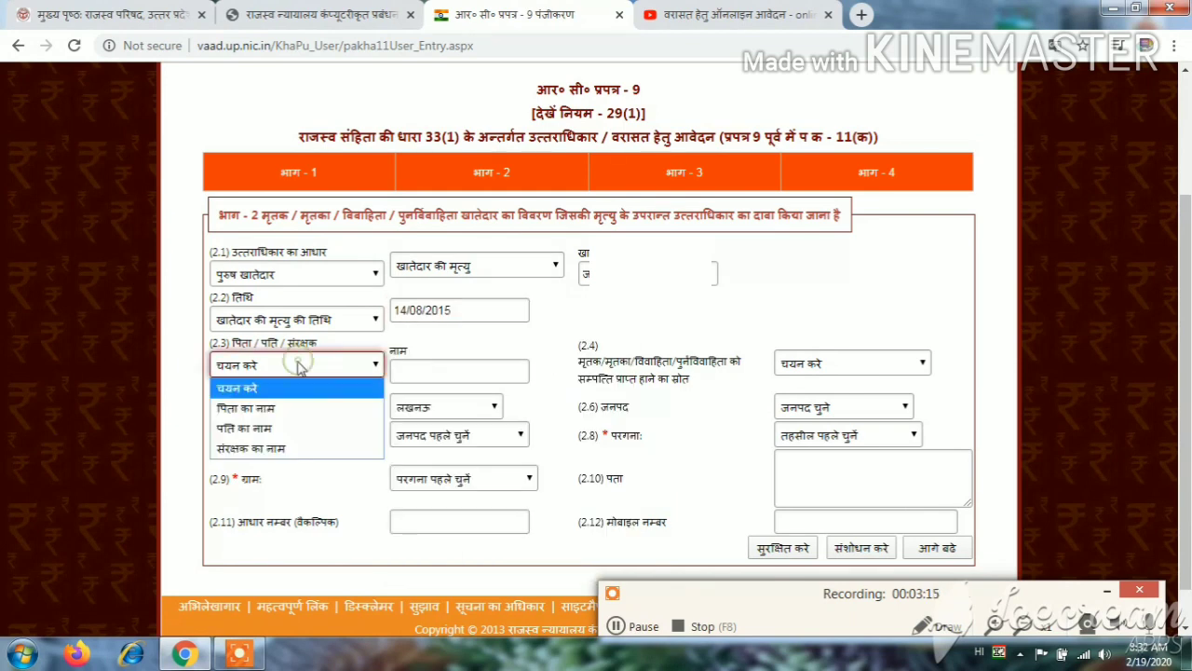
click(298, 411)
click(486, 373)
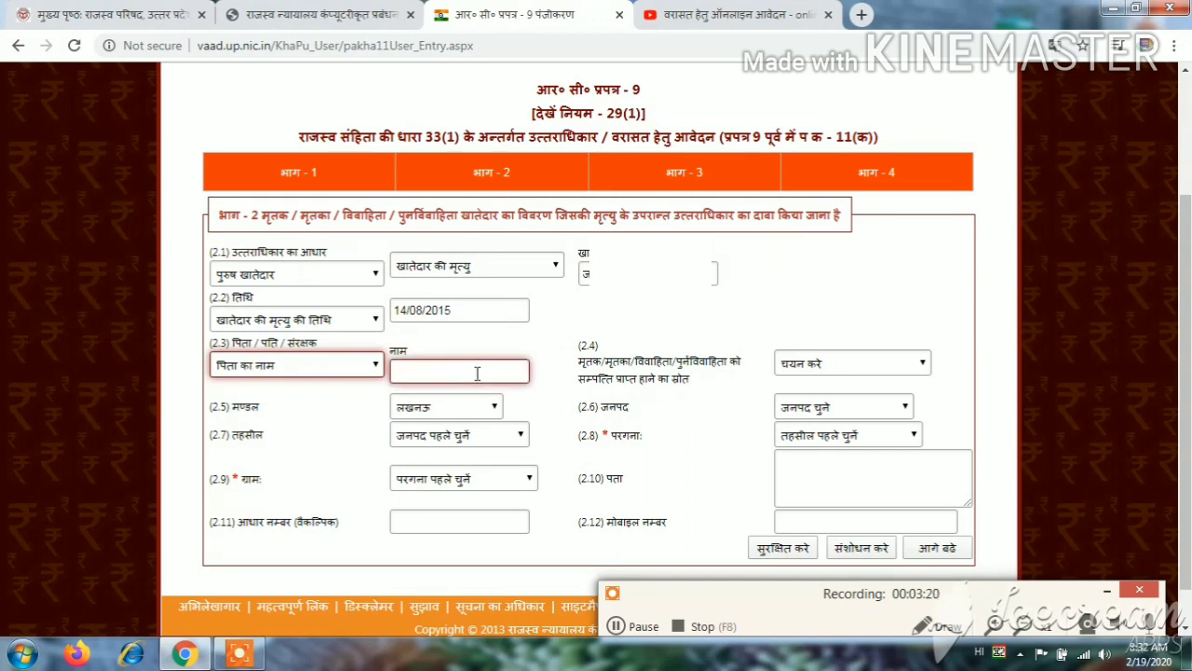
click(476, 372)
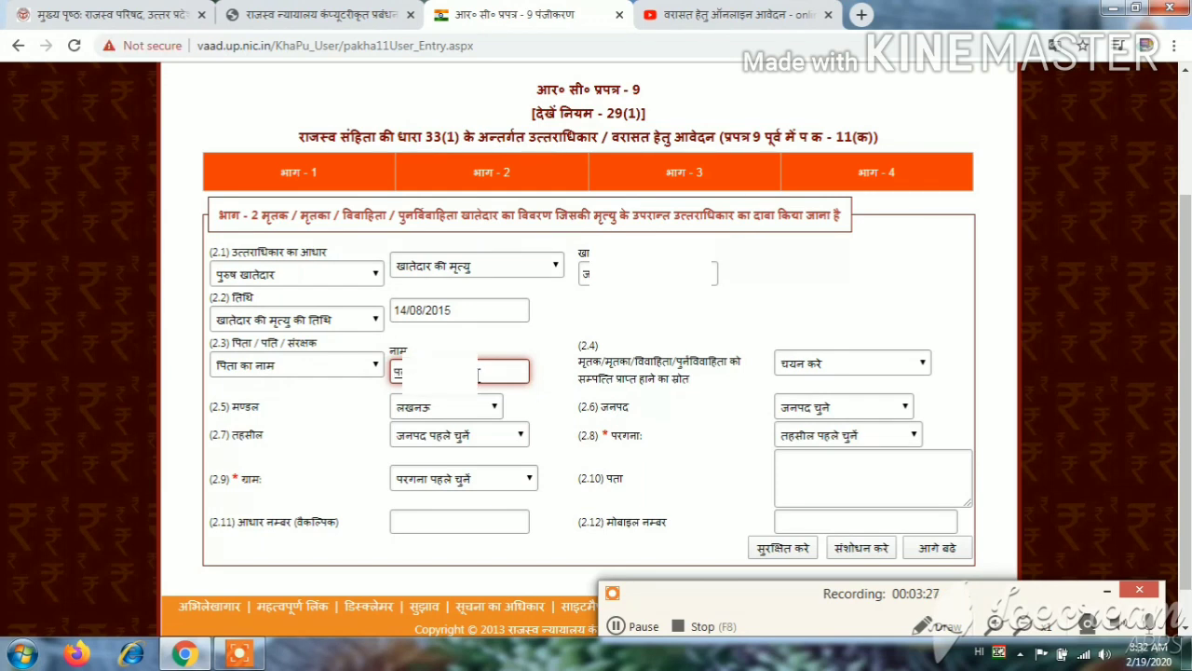
click(812, 366)
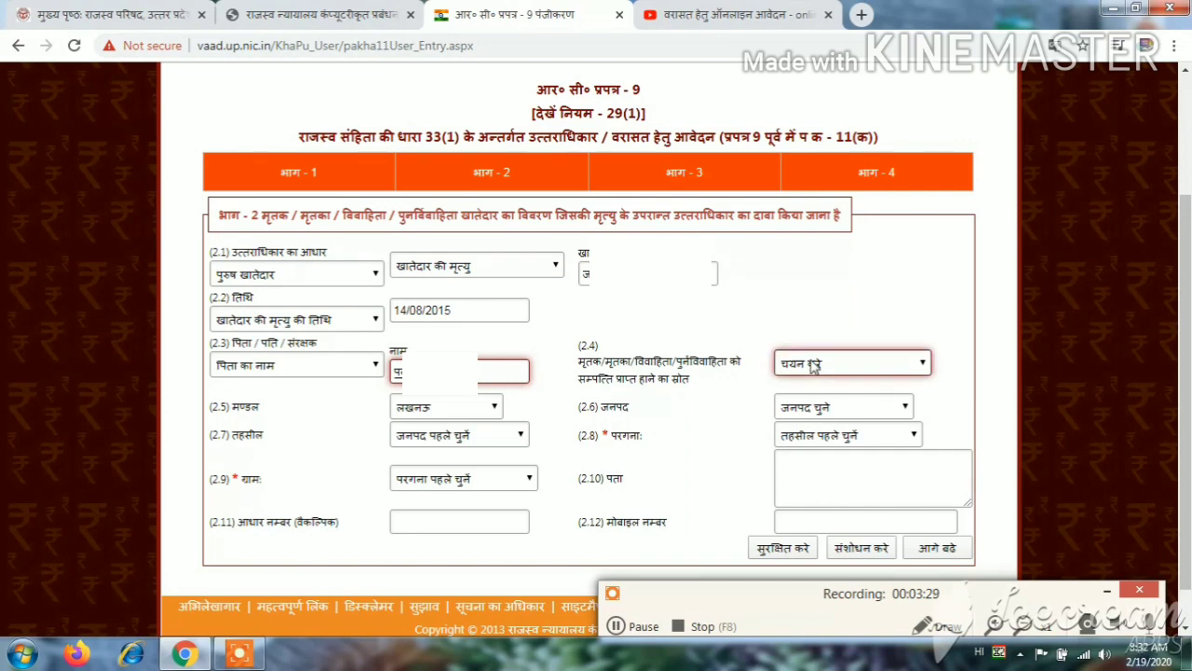
click(812, 366)
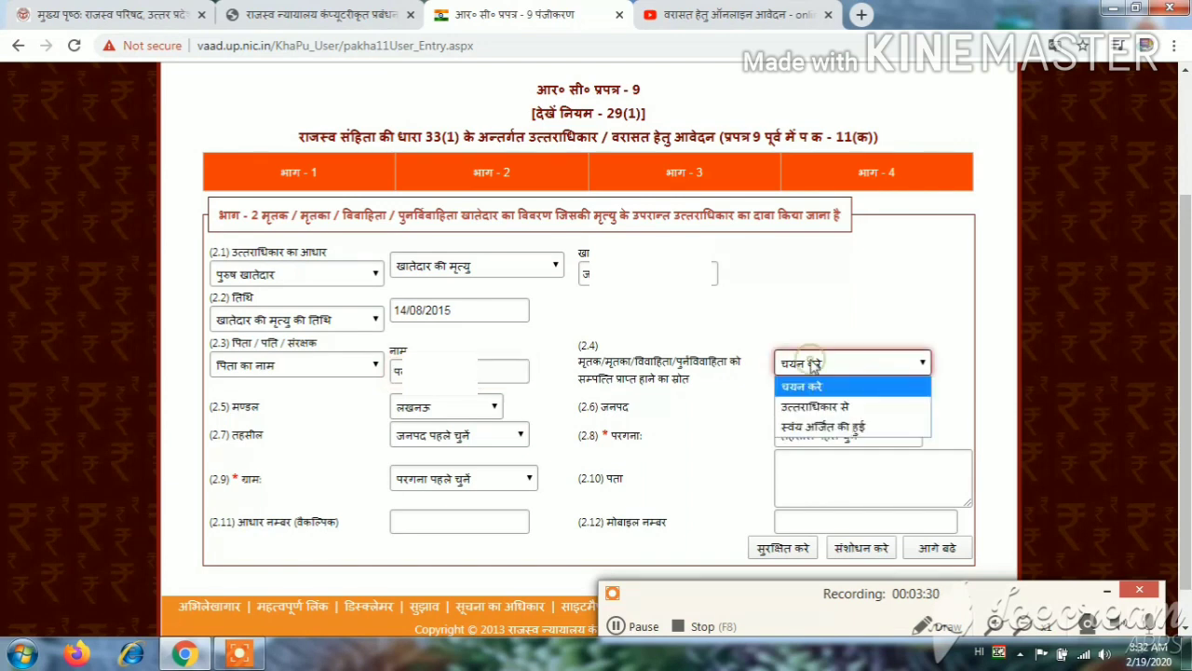
click(837, 412)
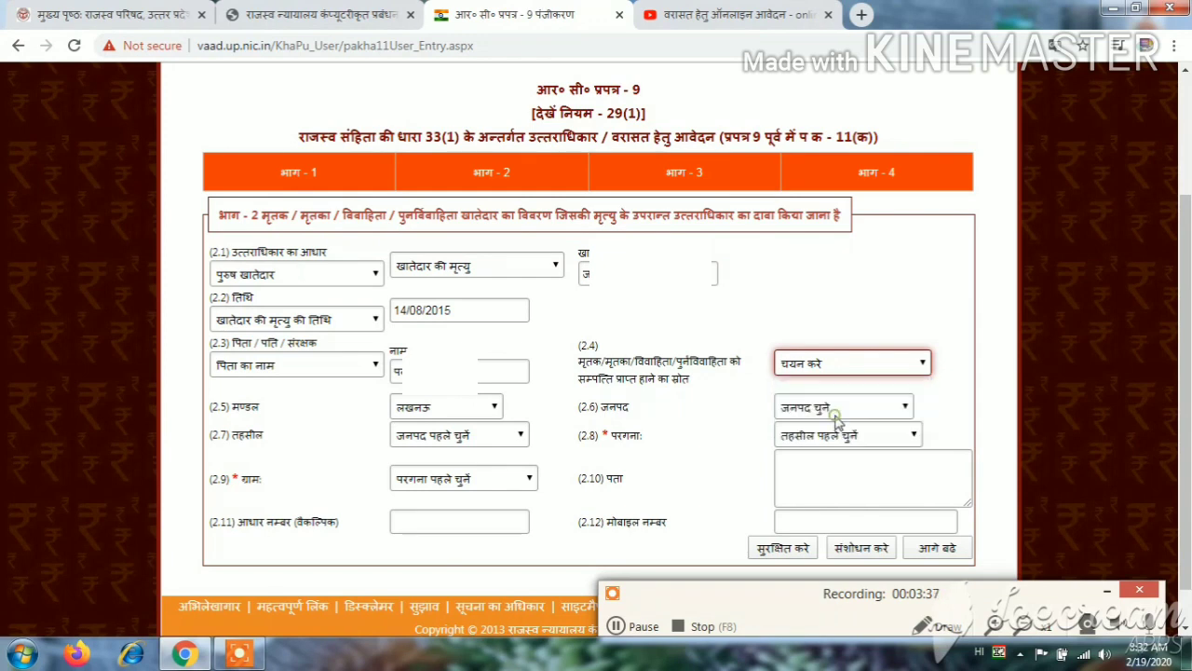
- Choose division आगरा and district मथुरा for the deceased holder
click(517, 435)
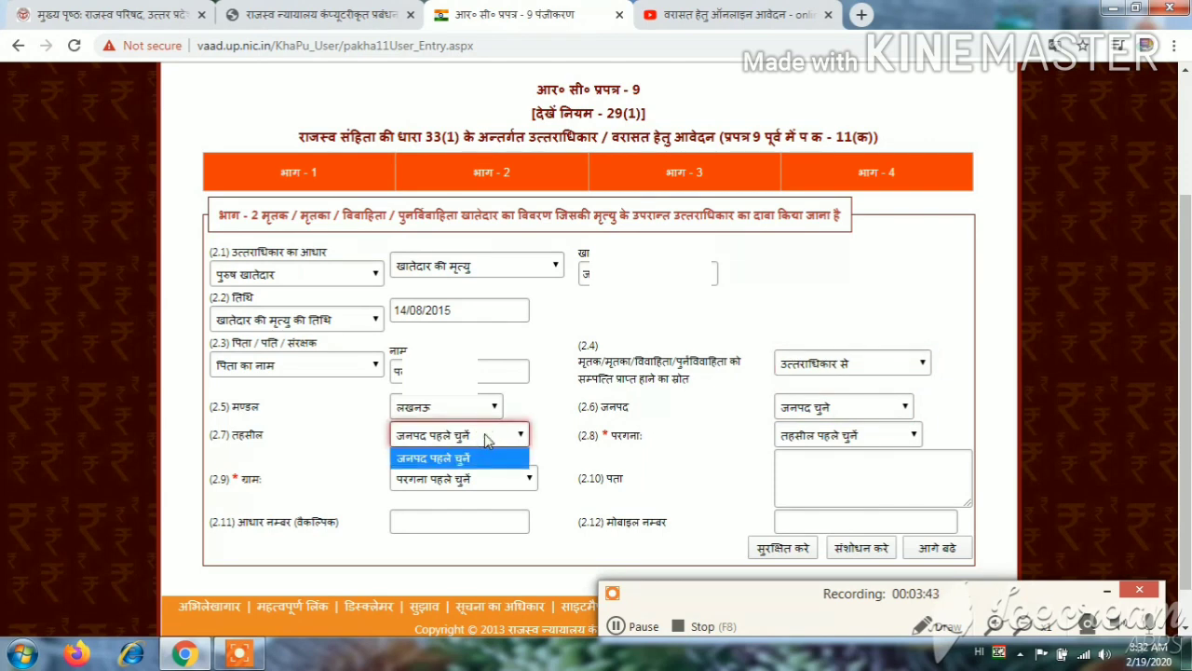
click(672, 417)
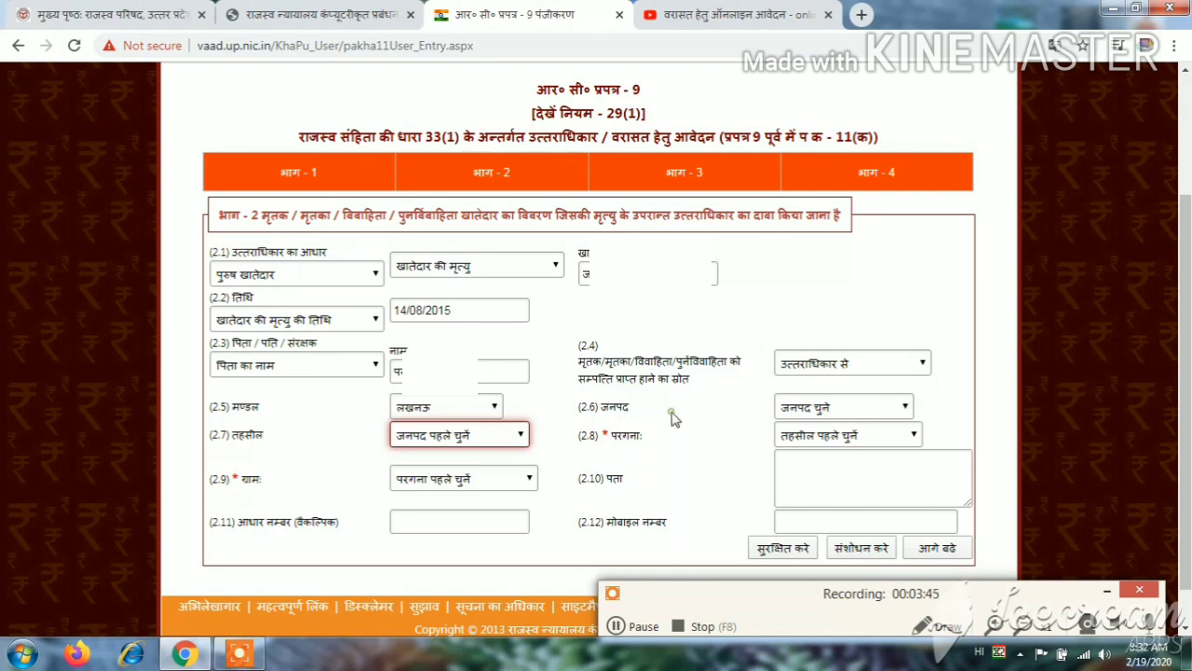
click(426, 408)
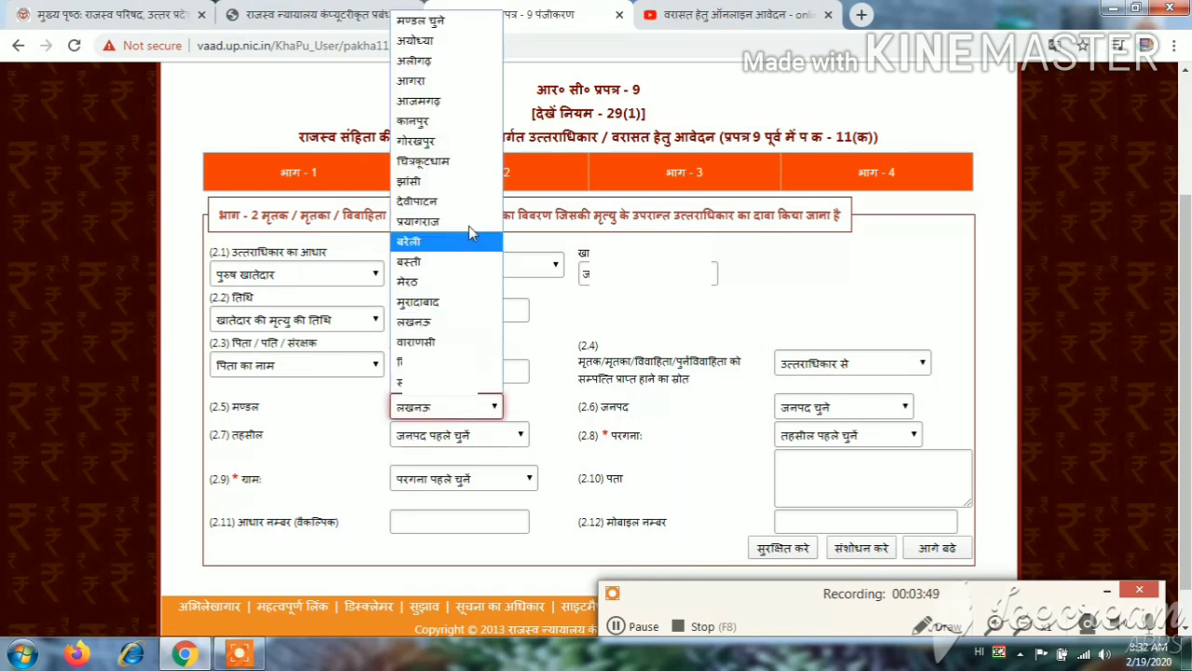
click(413, 82)
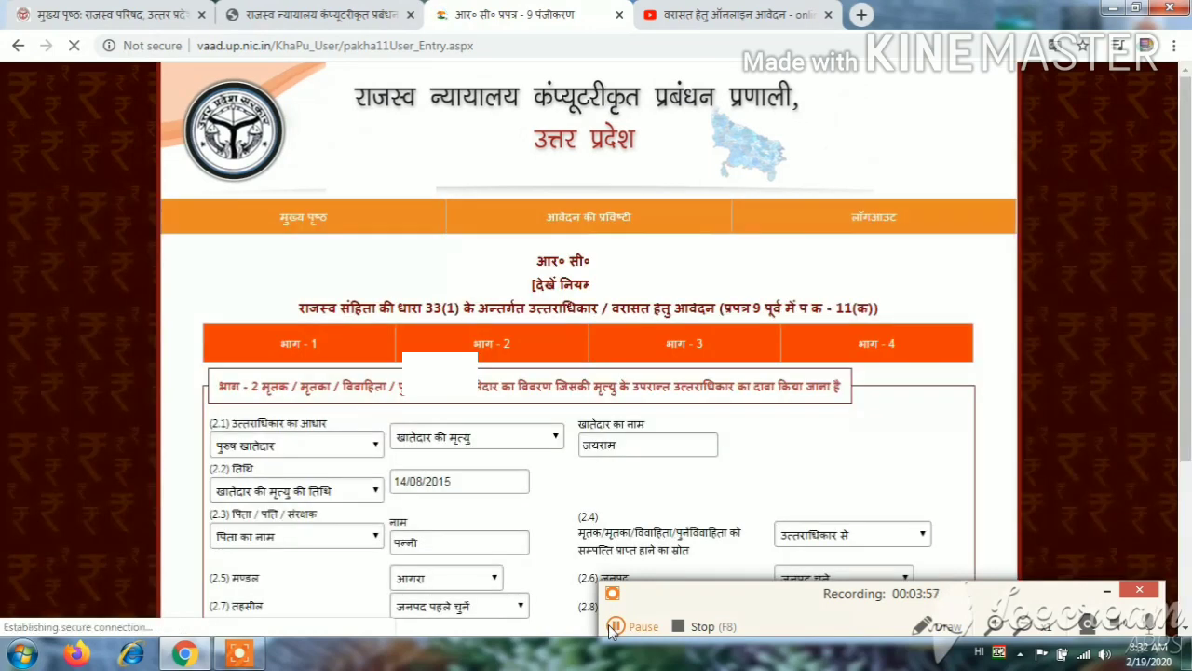
click(615, 626)
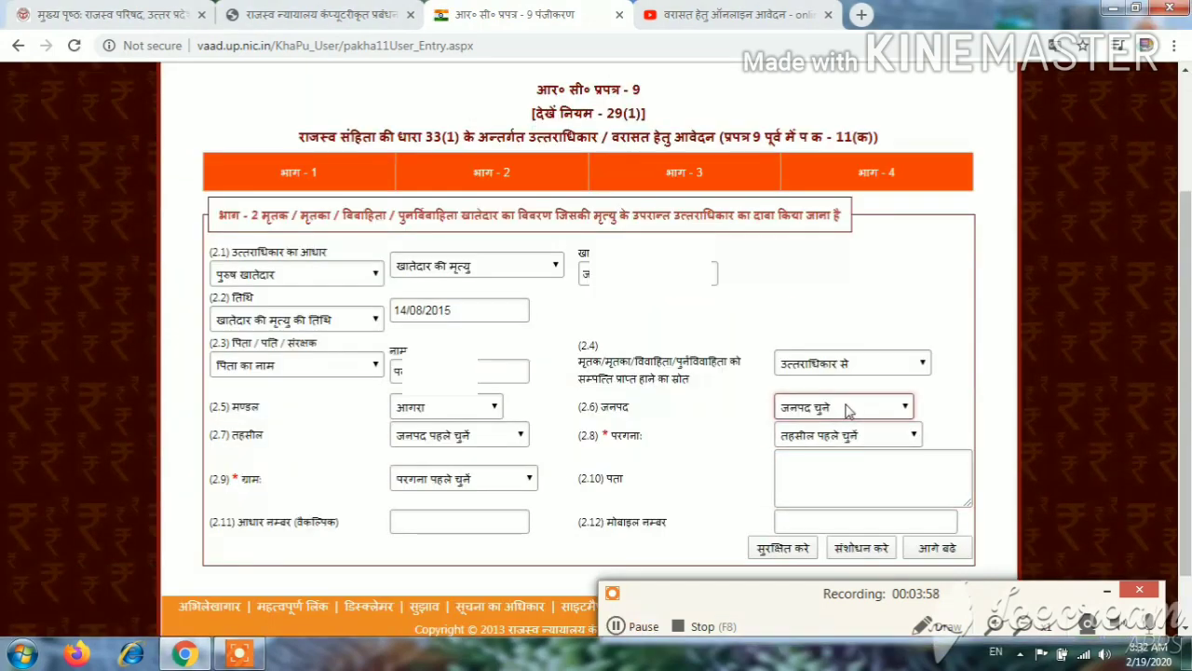
click(848, 407)
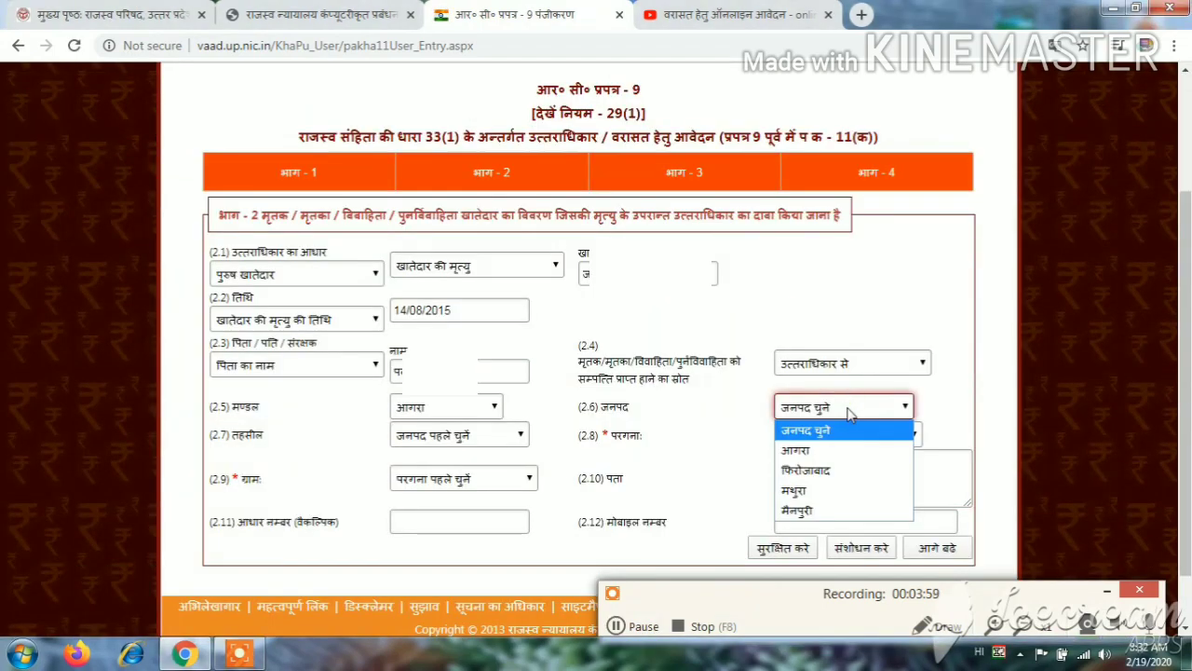
click(841, 509)
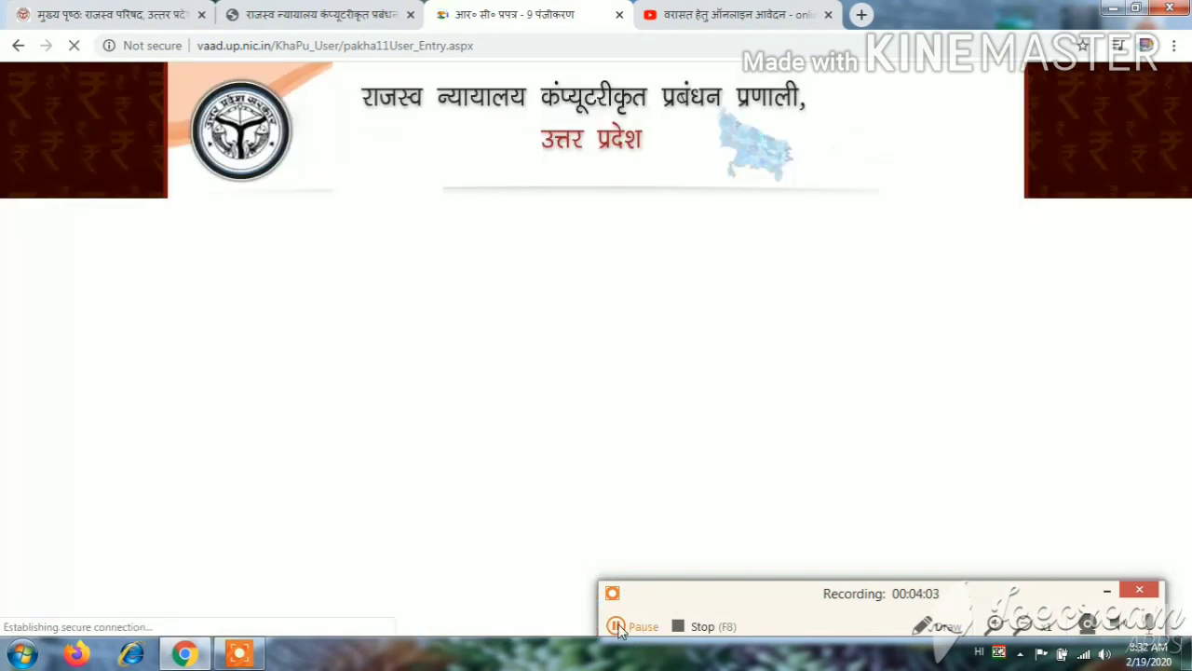
click(617, 626)
click(616, 626)
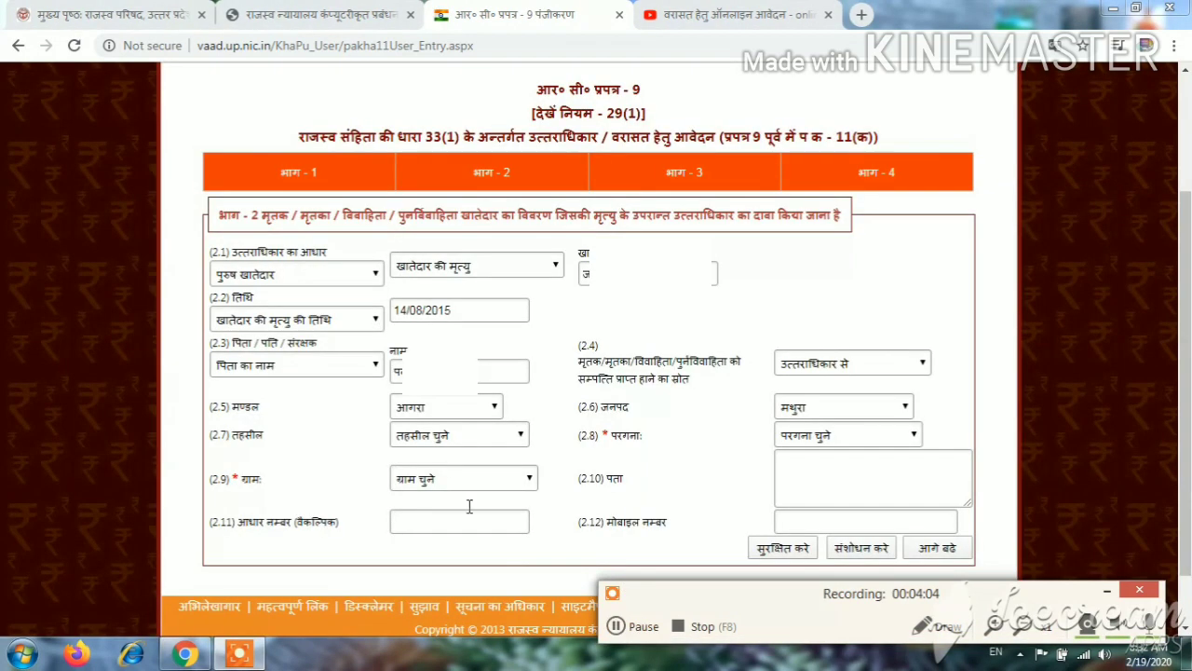
- Choose tehsil सदर and pargana वृन्दावन for the deceased holder
click(471, 435)
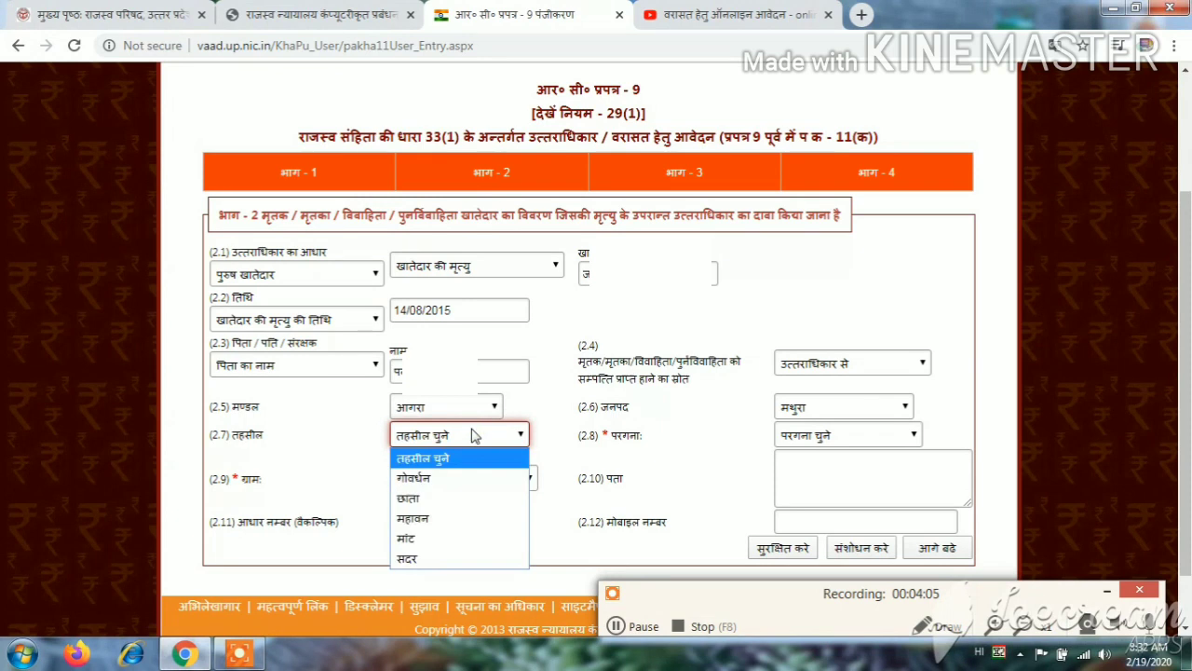
click(459, 558)
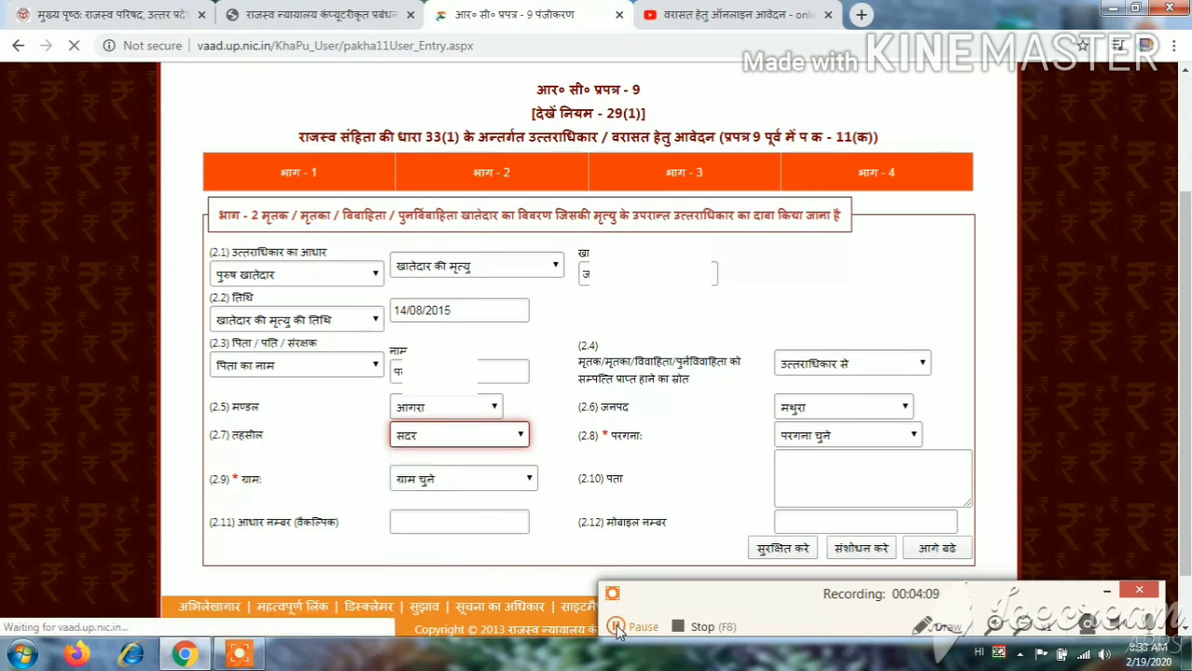
click(616, 626)
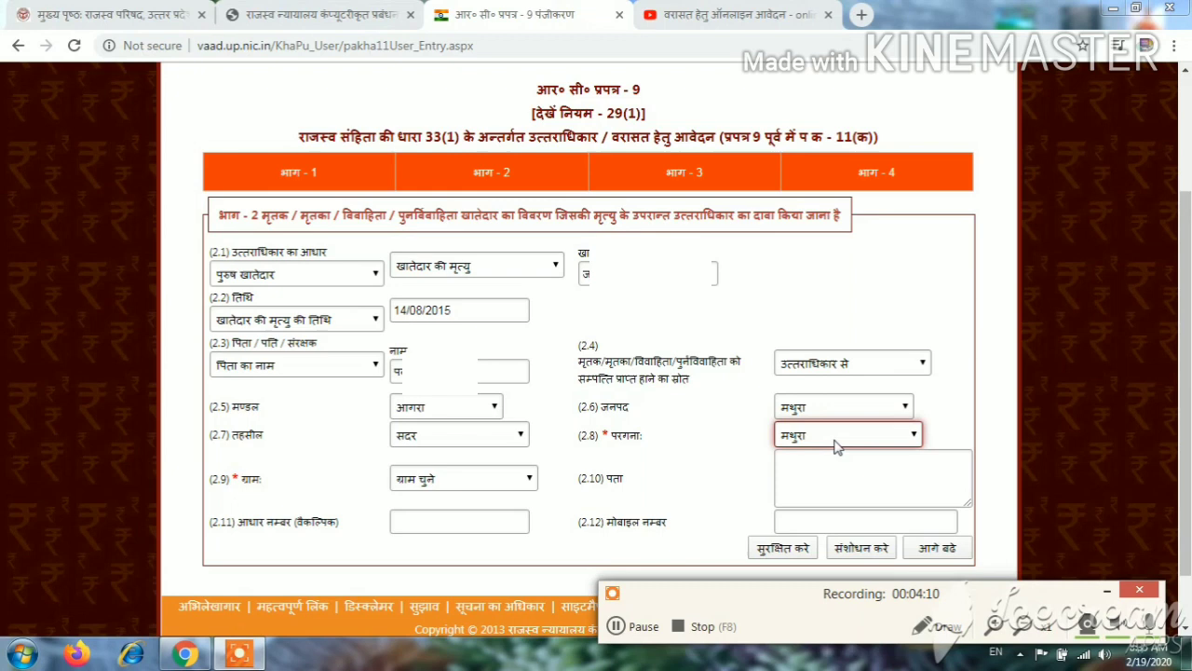
click(843, 436)
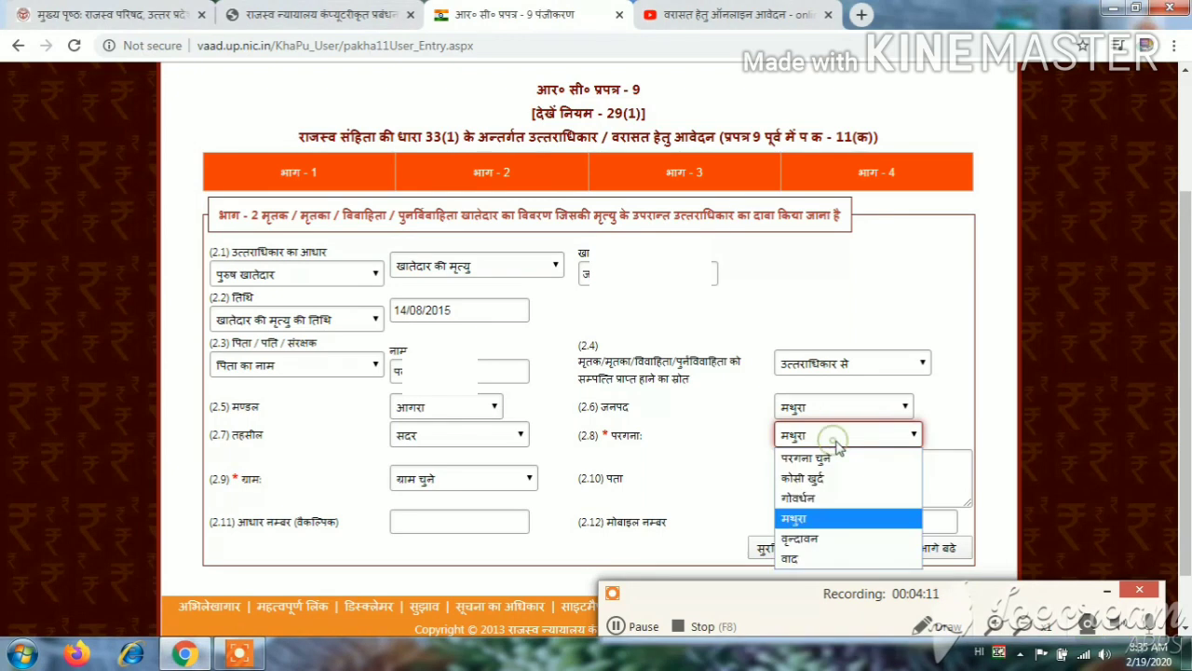
click(814, 546)
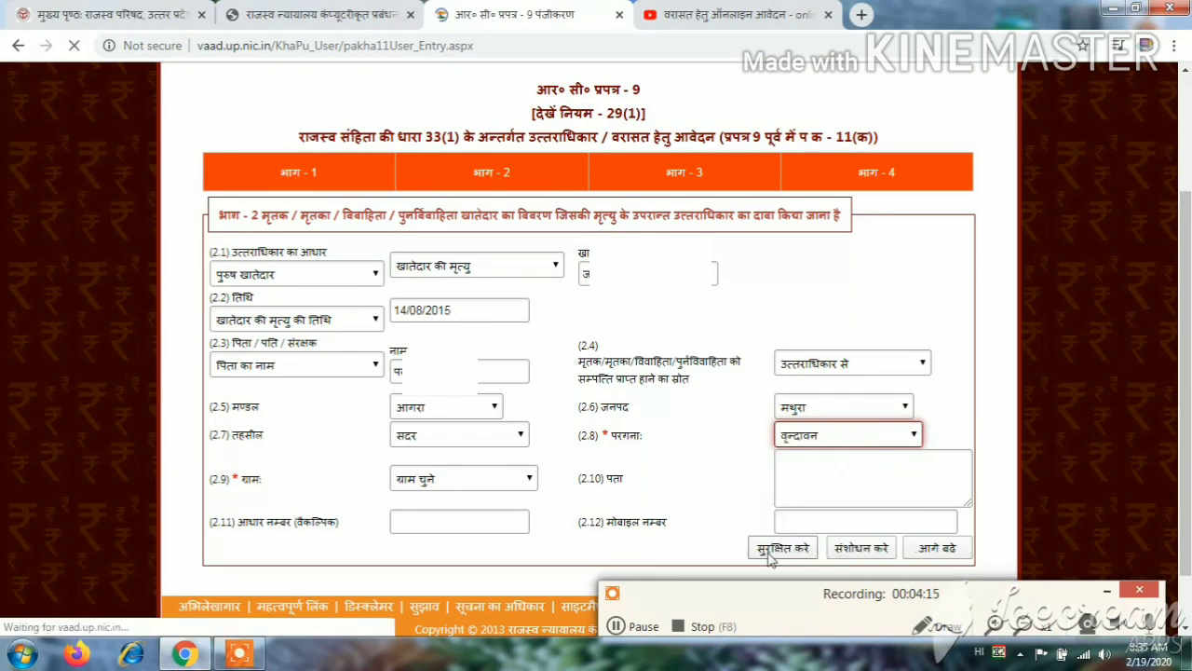
click(616, 626)
click(617, 626)
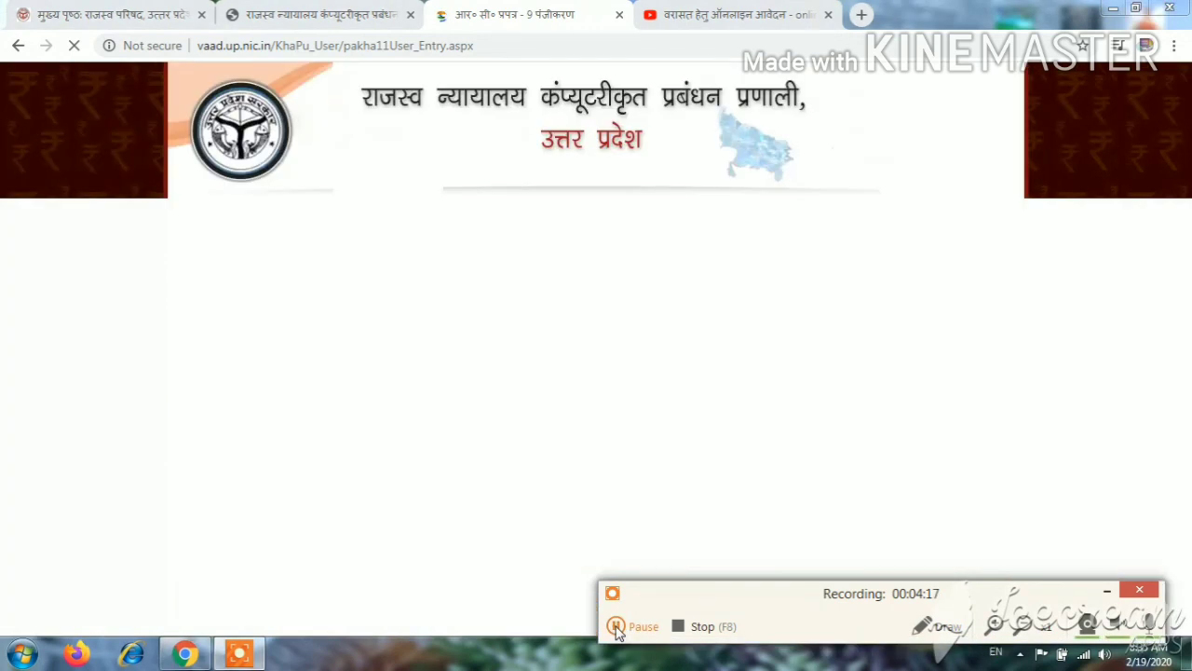
click(616, 626)
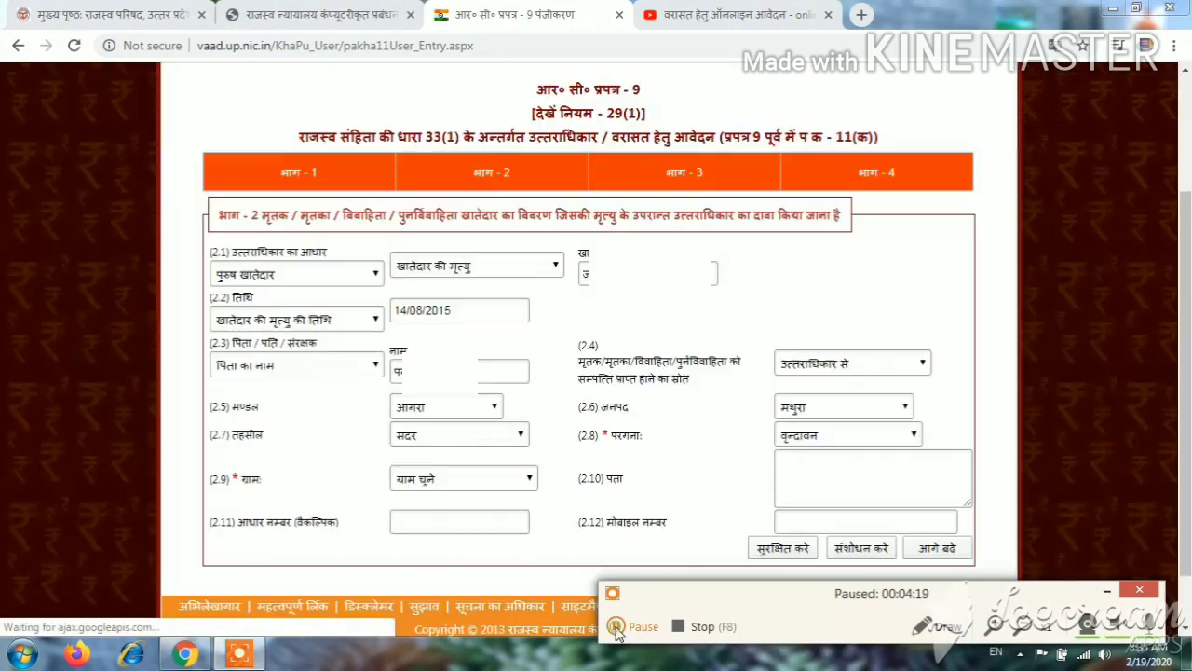
click(616, 626)
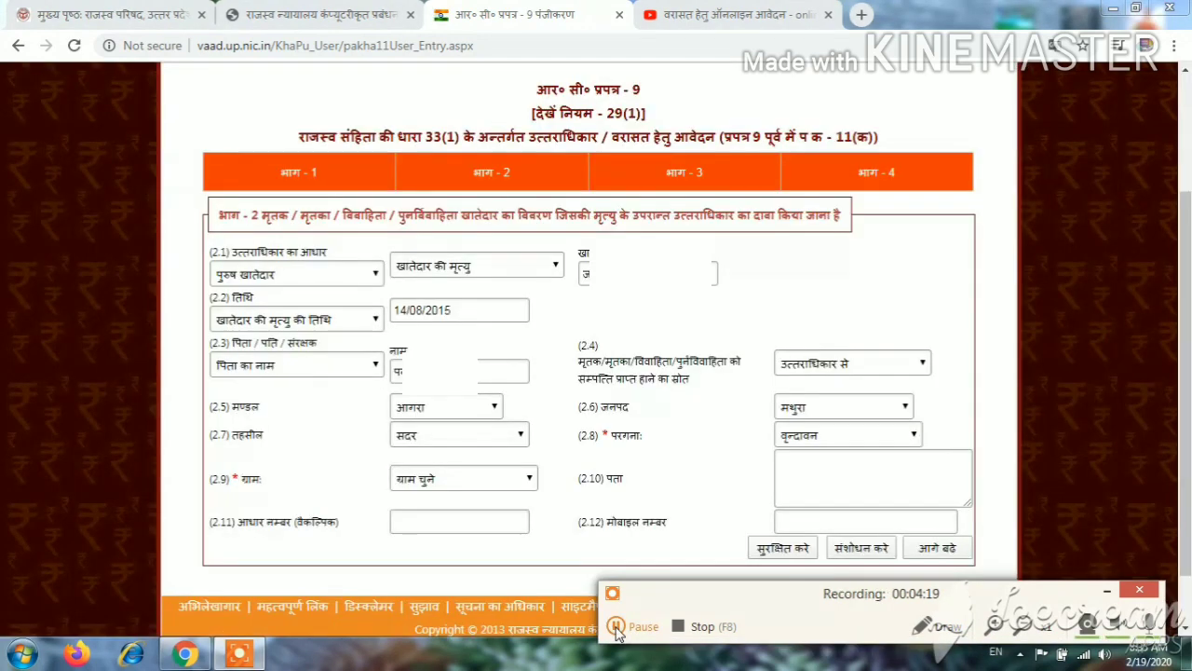
- Pick village सुनरख बांगर and fill in the holder's address, Aadhaar and mobile fields
click(498, 481)
scroll(511, 354, down, 5)
scroll(510, 339, down, 3)
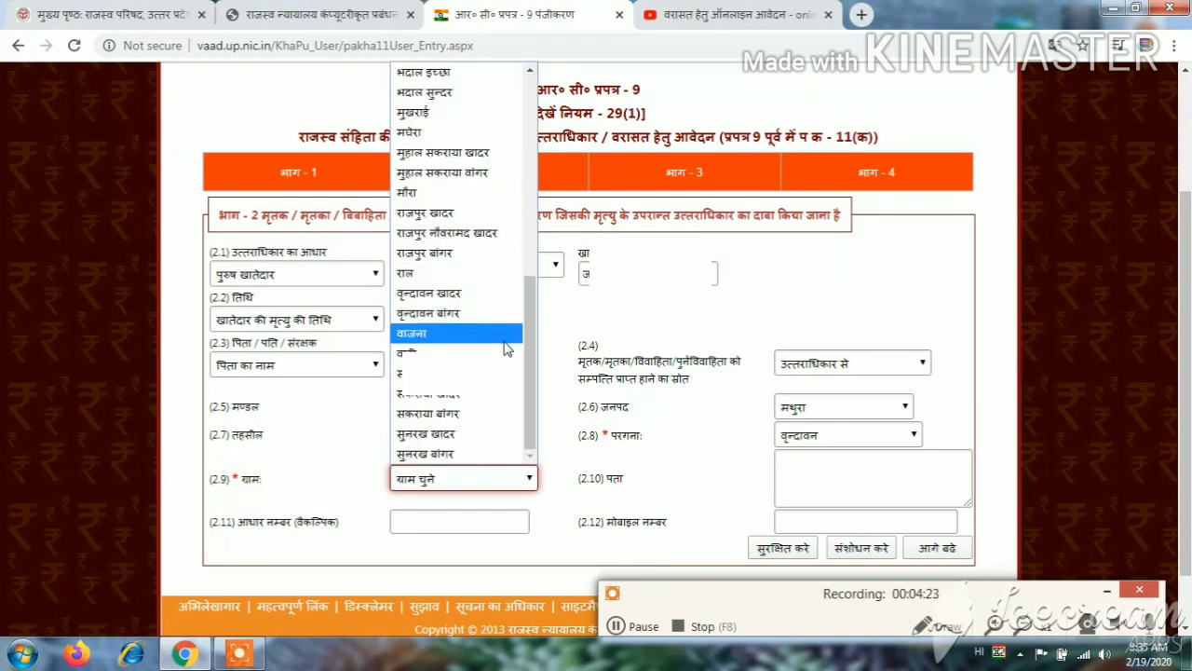
click(471, 456)
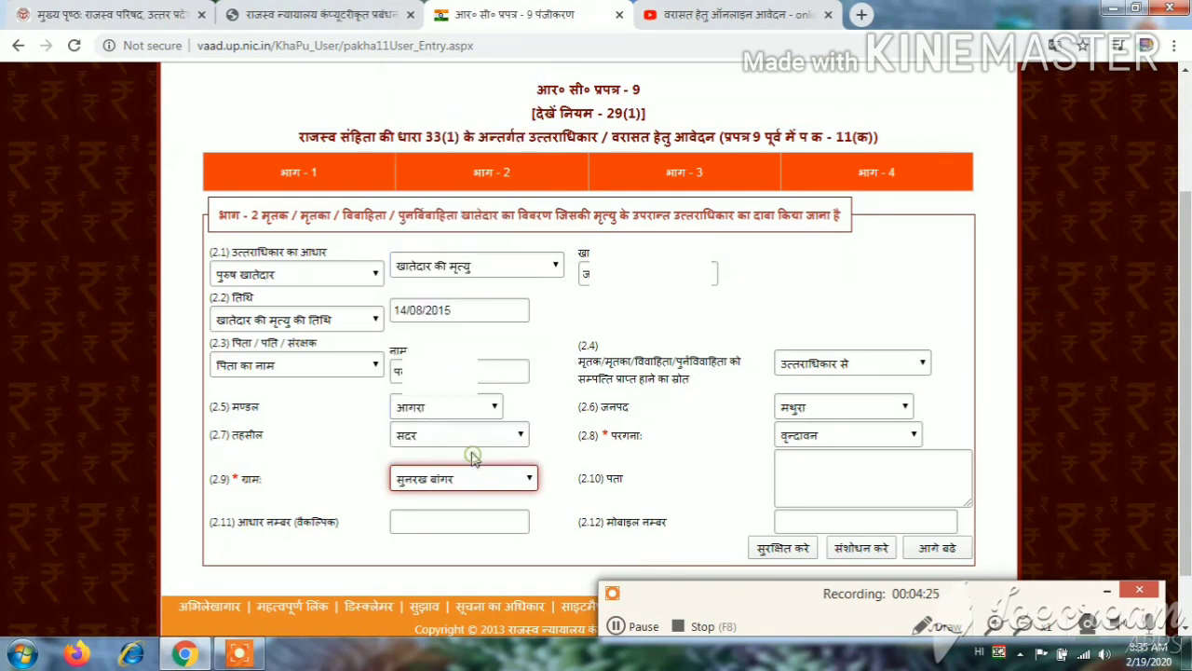
click(615, 631)
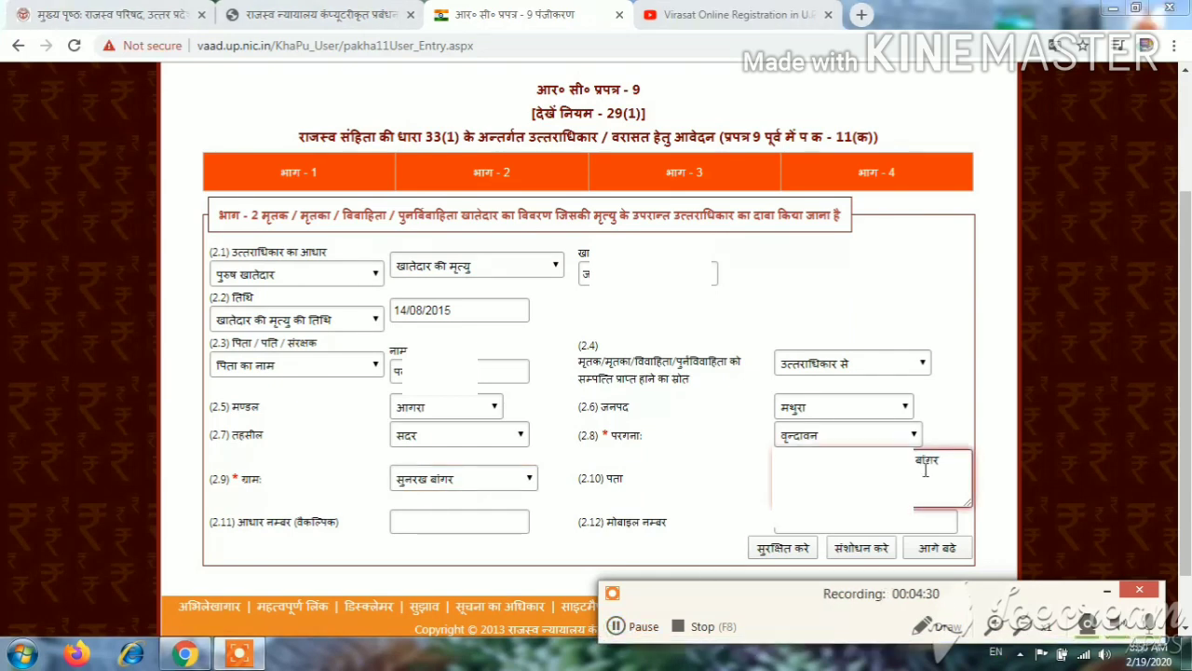
click(437, 524)
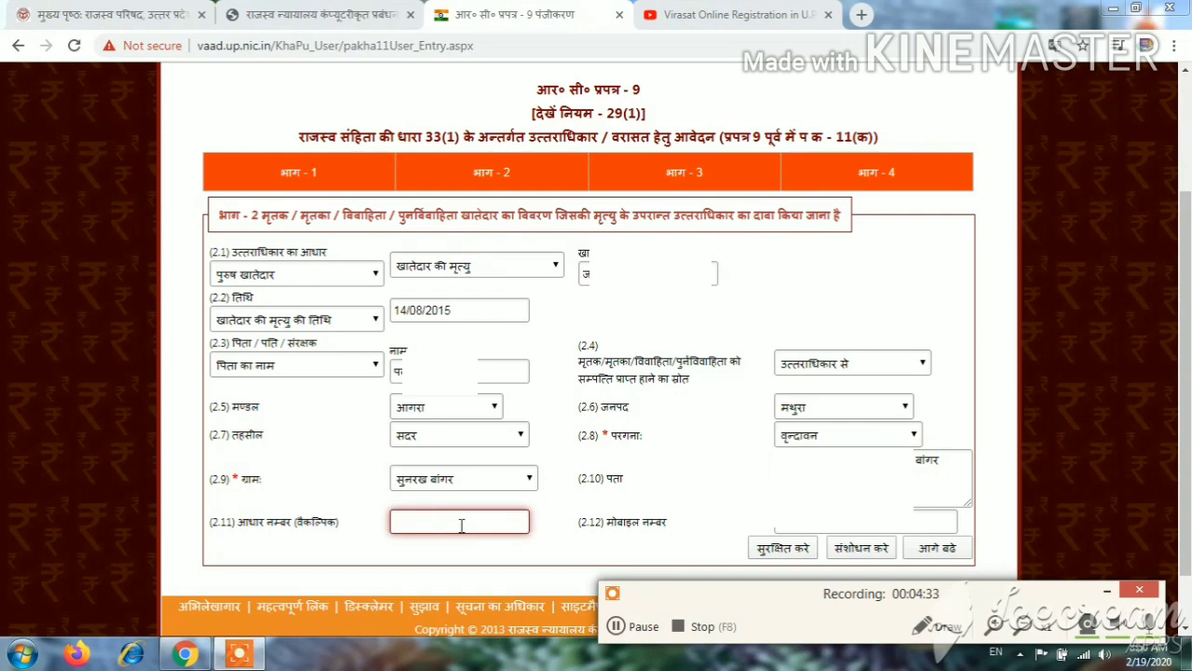
key(Tab)
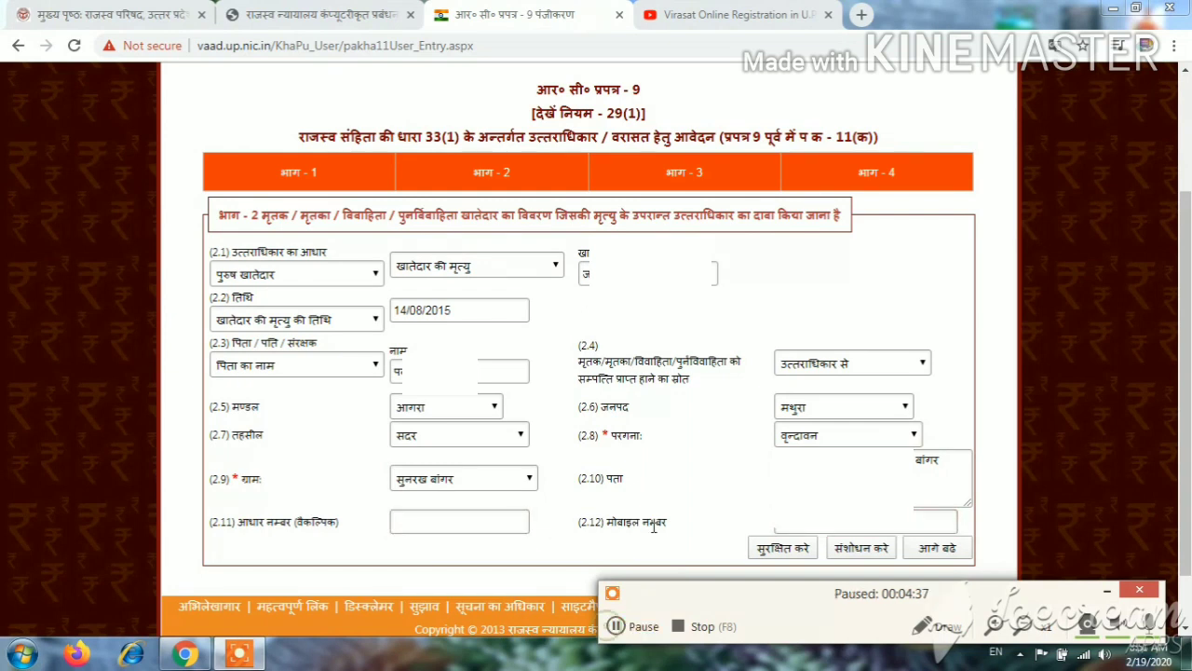
click(720, 516)
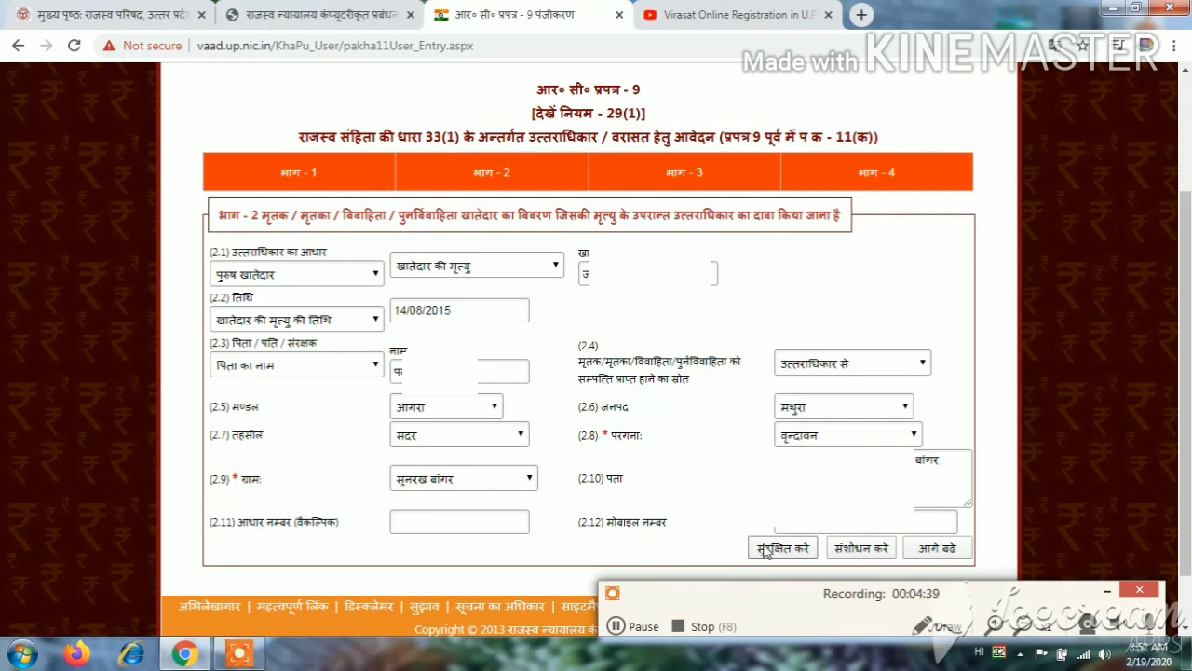
- Save Part 2, then select आगरा as the land's division in Part 3
click(763, 550)
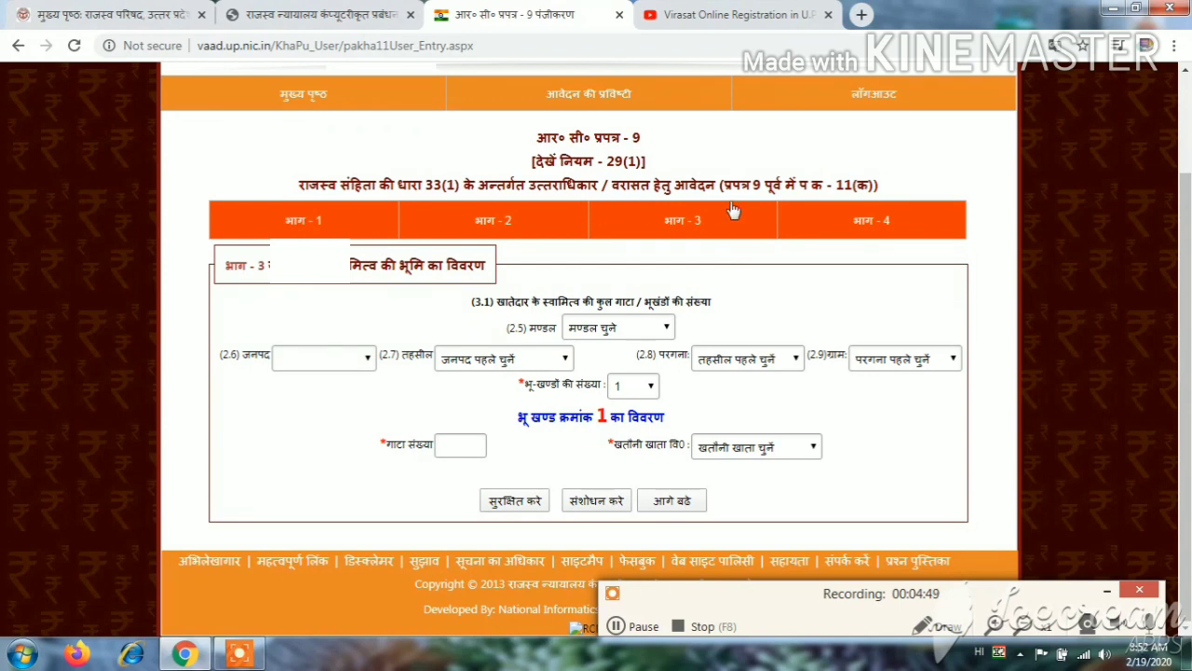
click(587, 329)
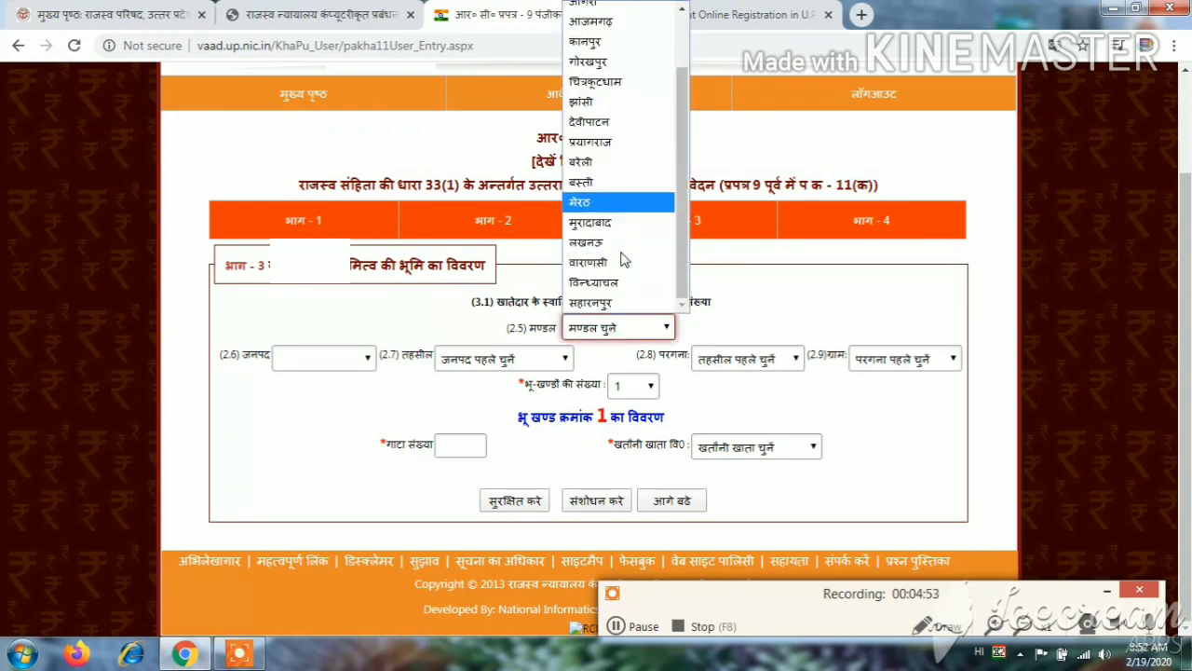
scroll(623, 258, up, 1)
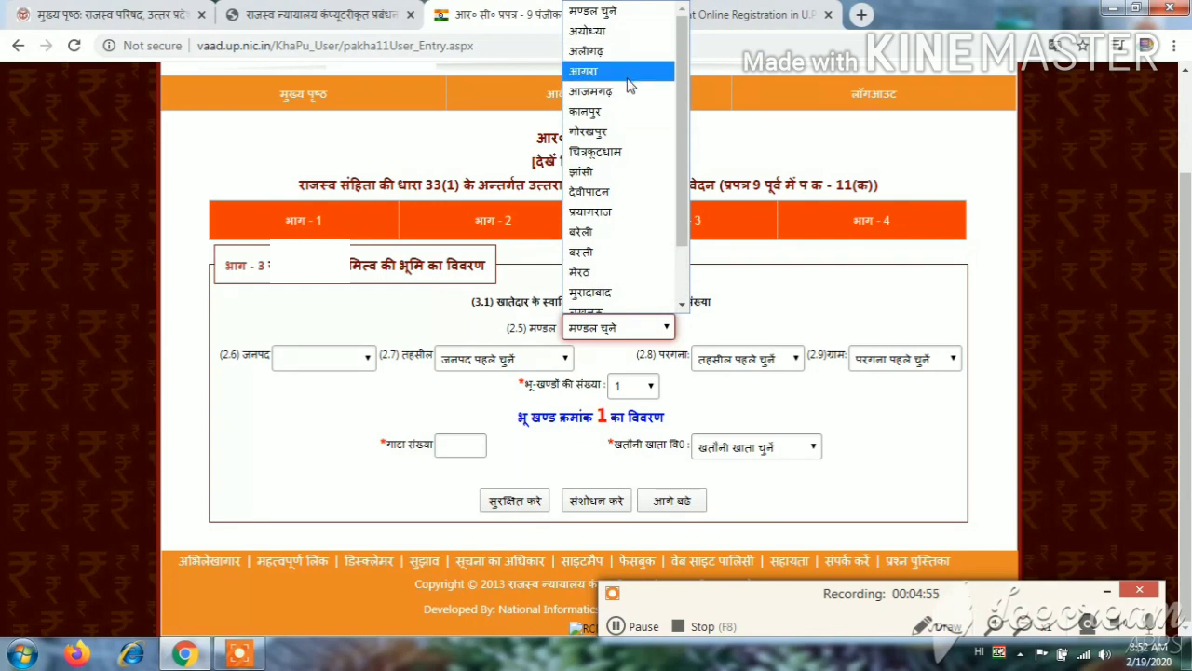
click(624, 85)
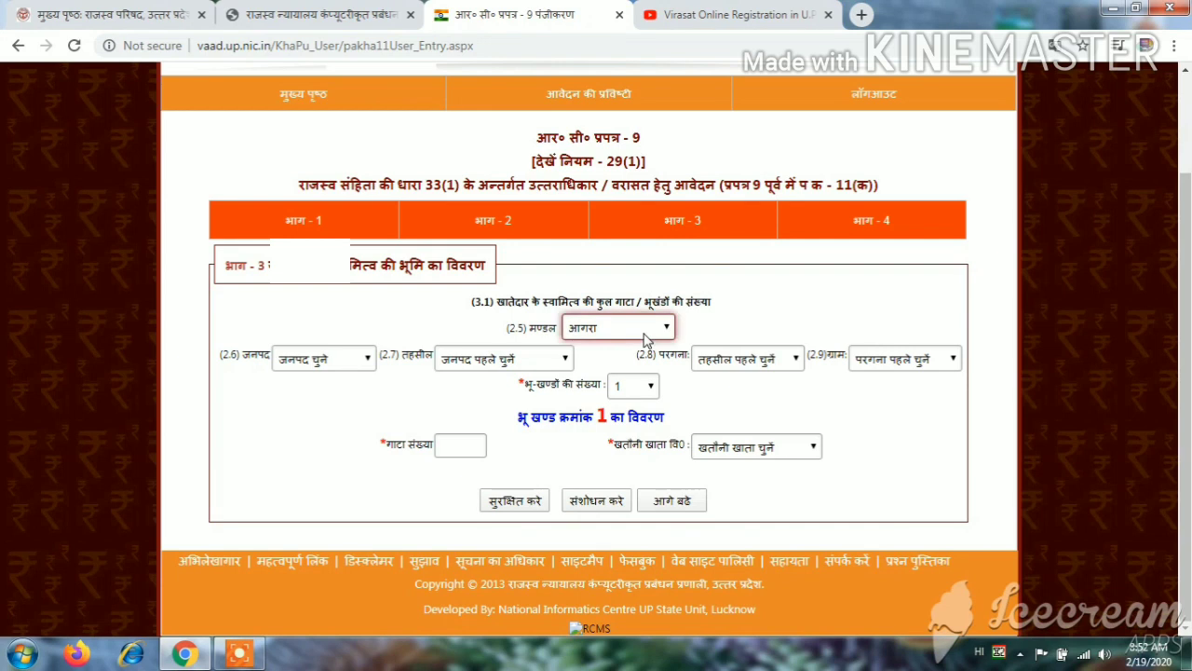
click(620, 327)
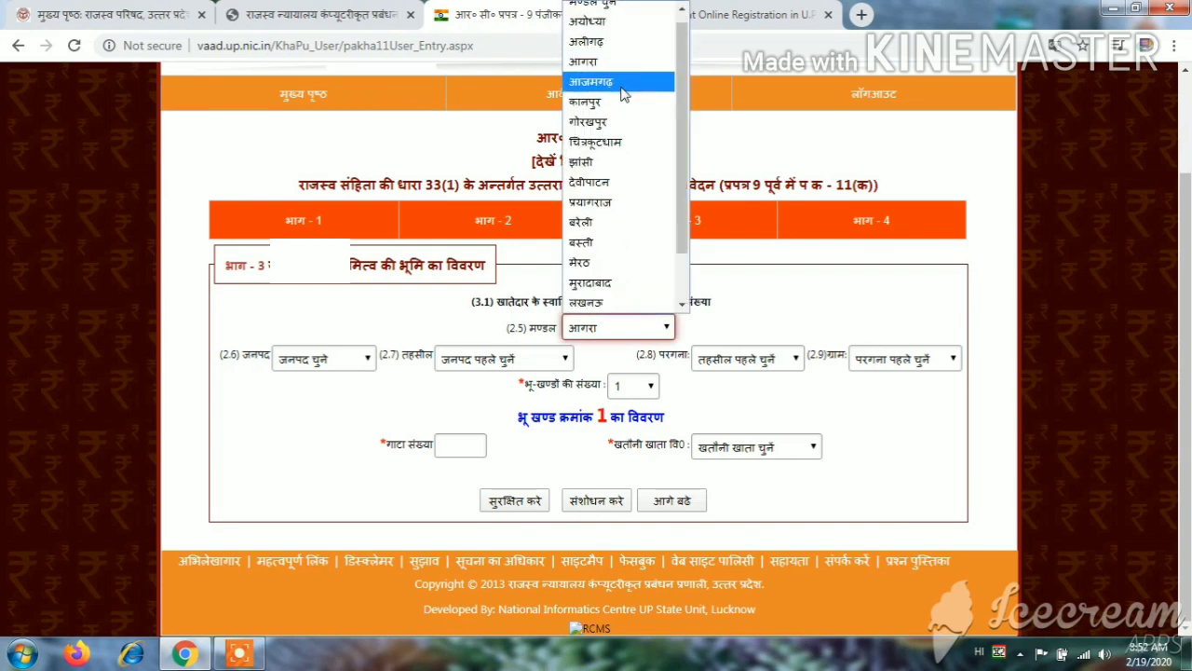
click(731, 192)
click(781, 311)
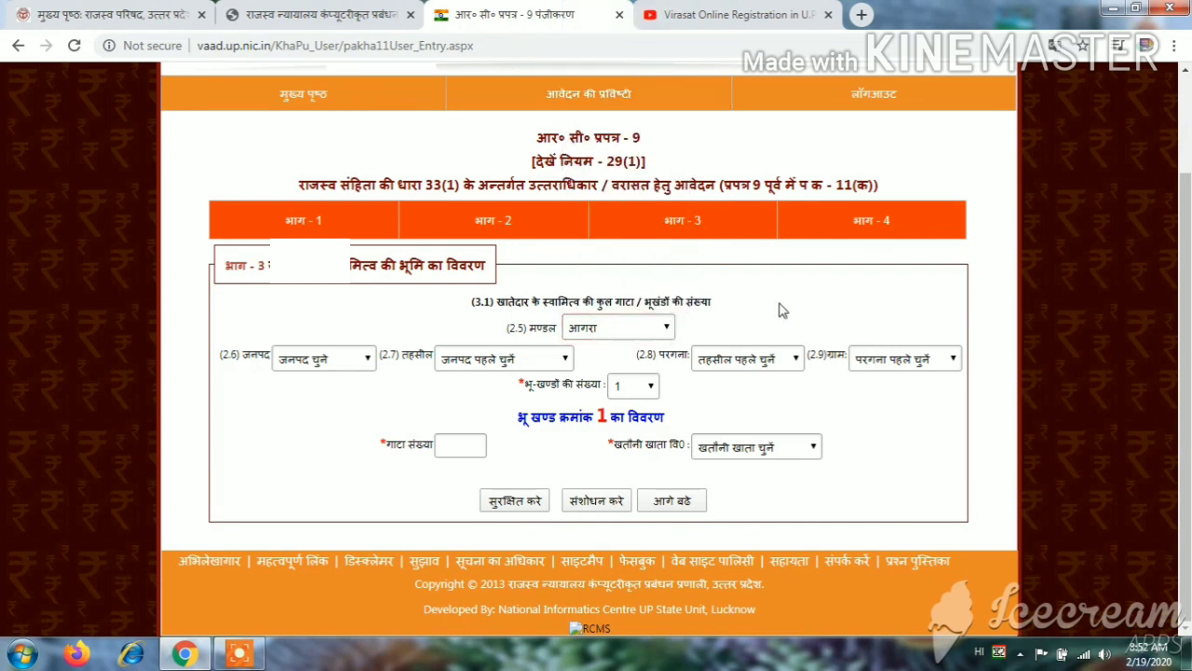
- Select district मथुरा, tehsil सदर, pargana वृन्दावन and village सुनरख बांगर for the plot
click(335, 361)
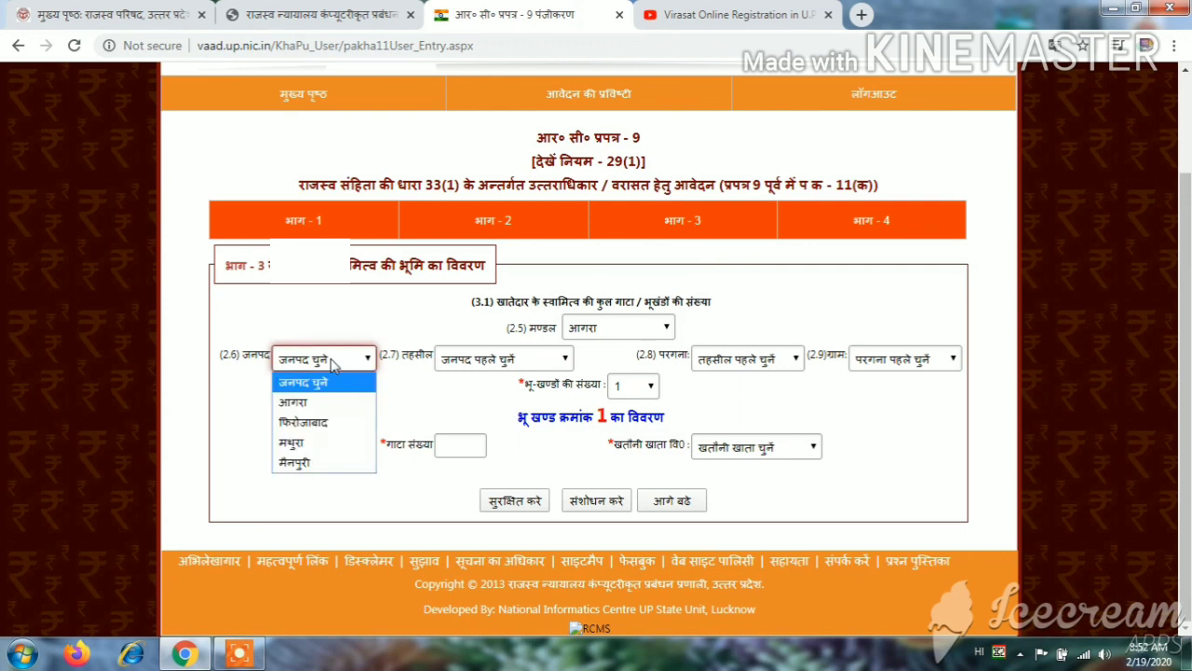
click(337, 443)
click(503, 359)
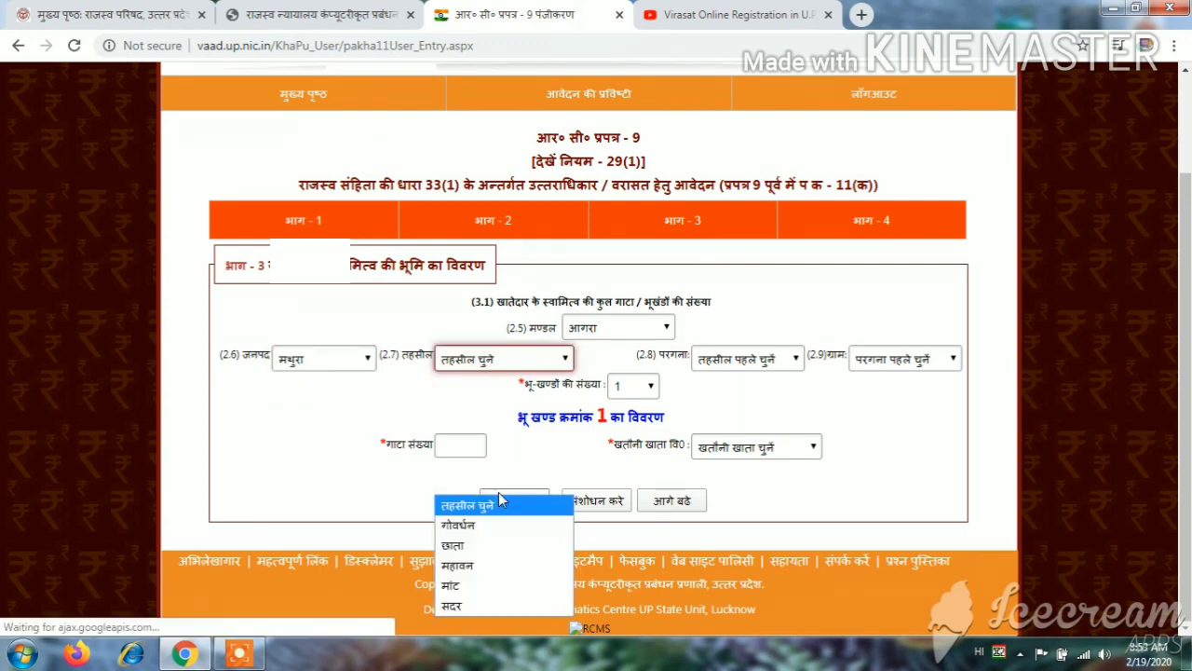
click(493, 603)
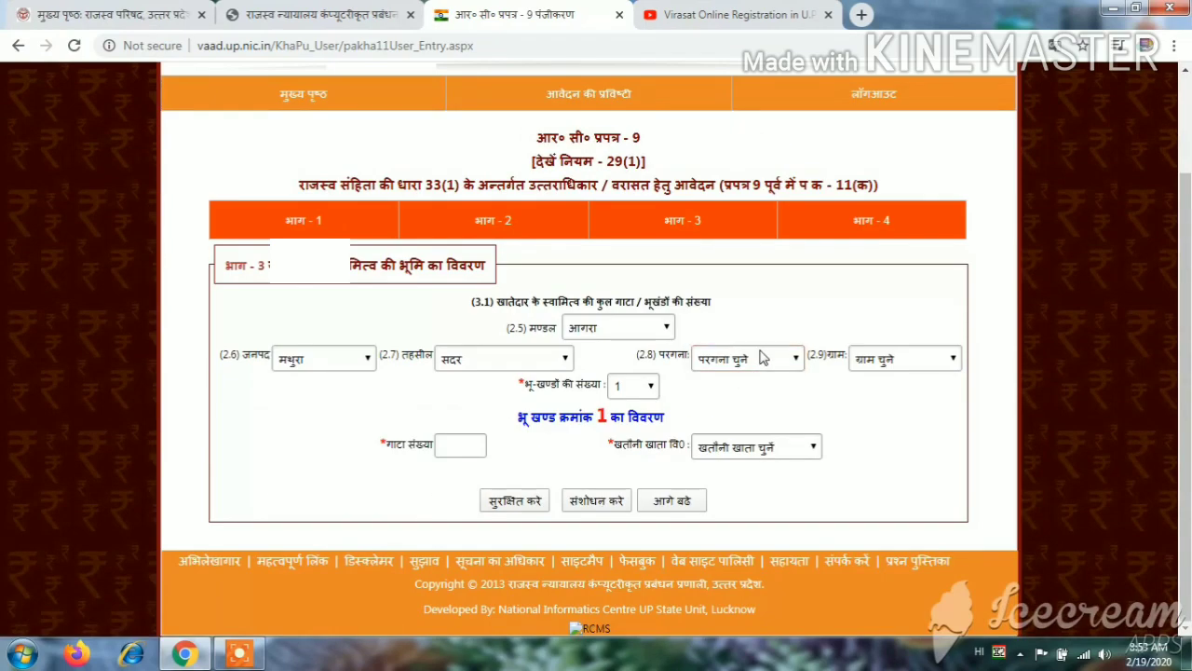
click(769, 359)
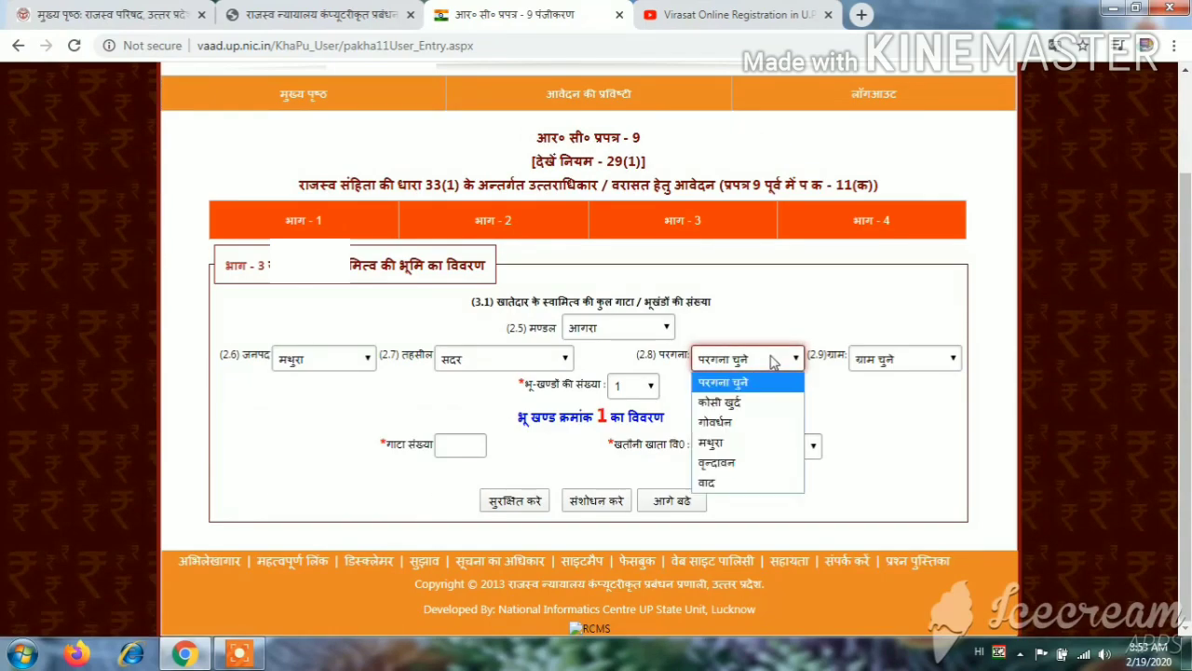
click(763, 464)
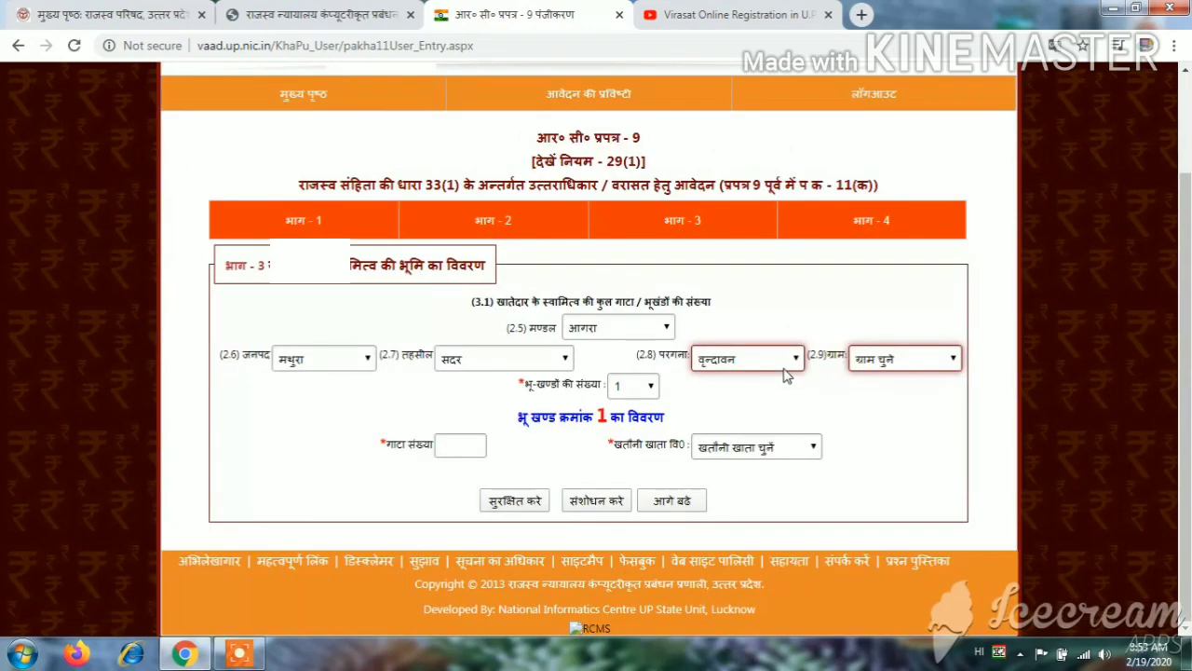
click(918, 364)
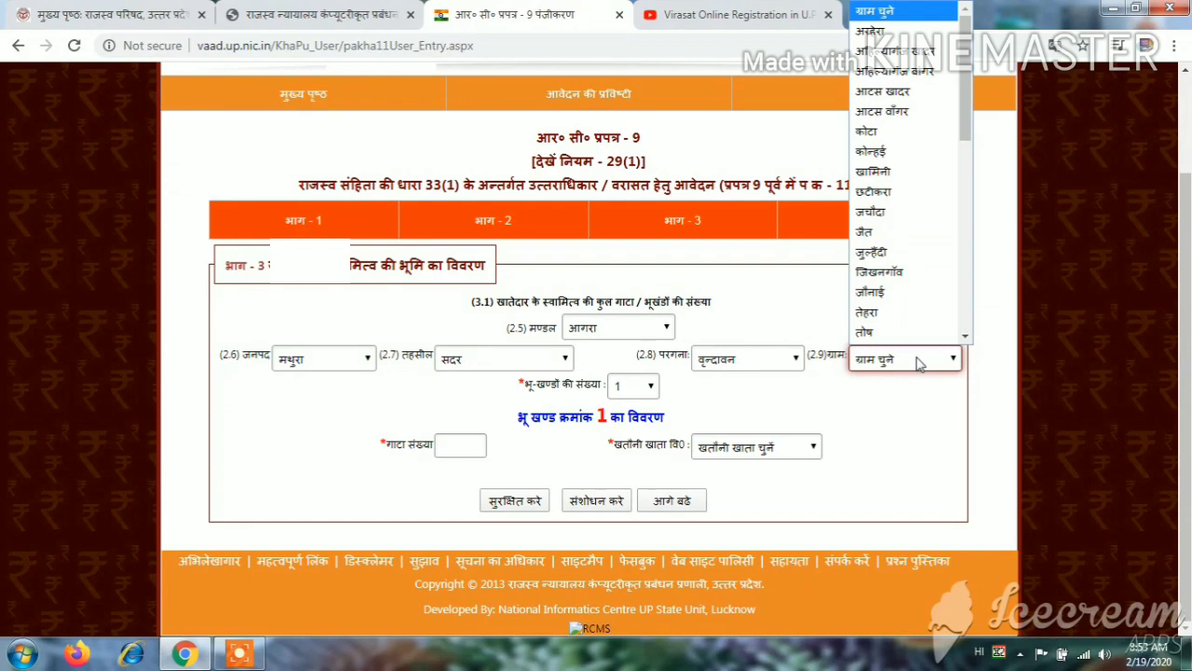
scroll(906, 317, down, 8)
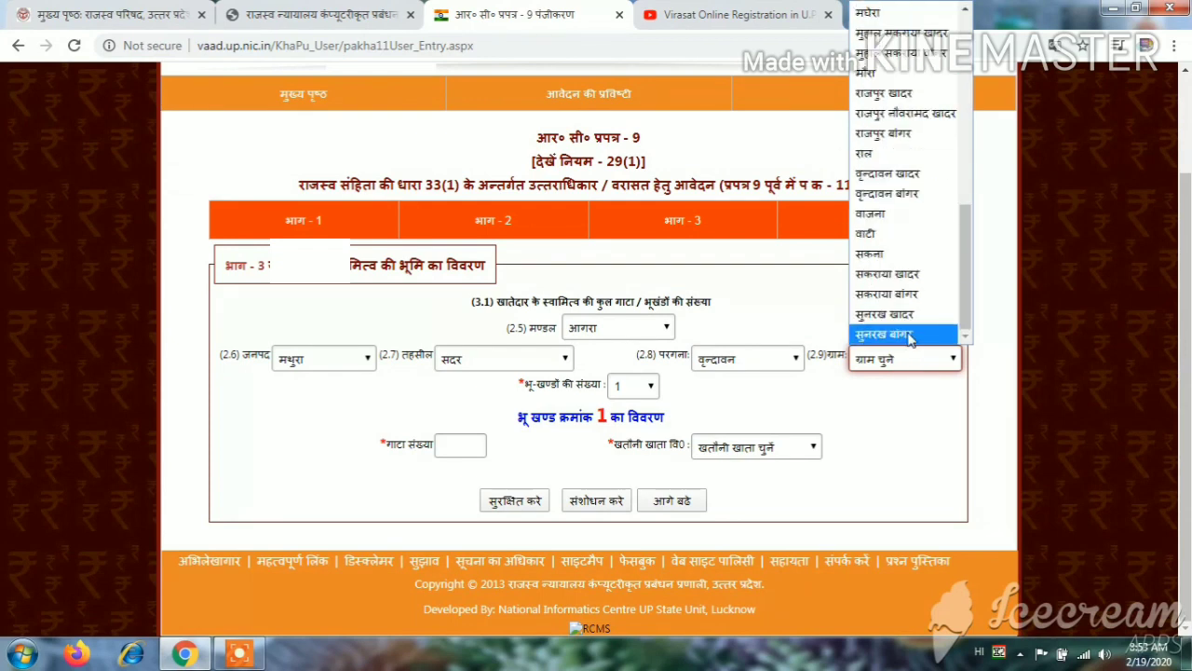
click(911, 336)
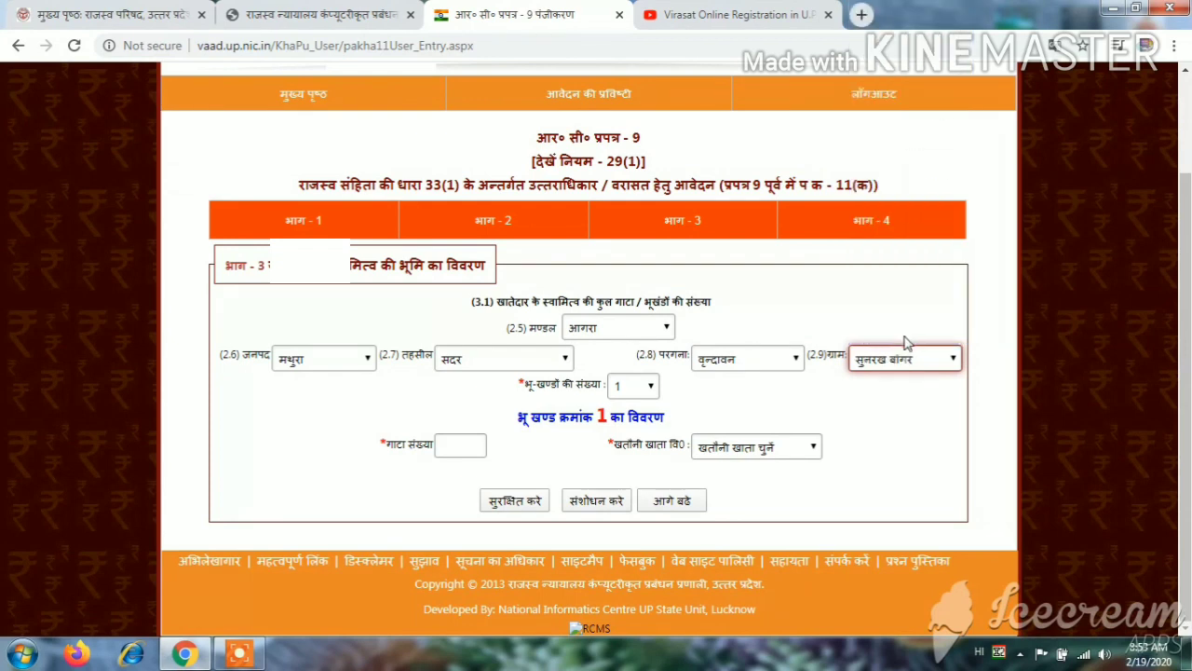
- Keep the number of plots at 1 and enter the gata number
click(641, 395)
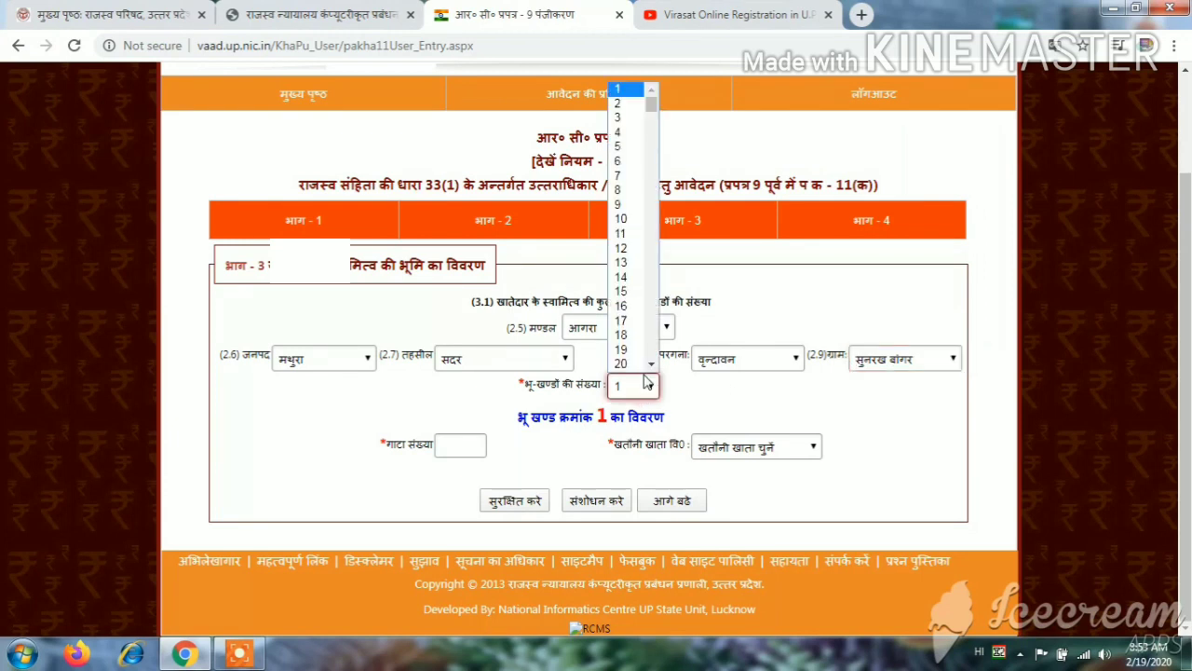
scroll(633, 307, down, 1)
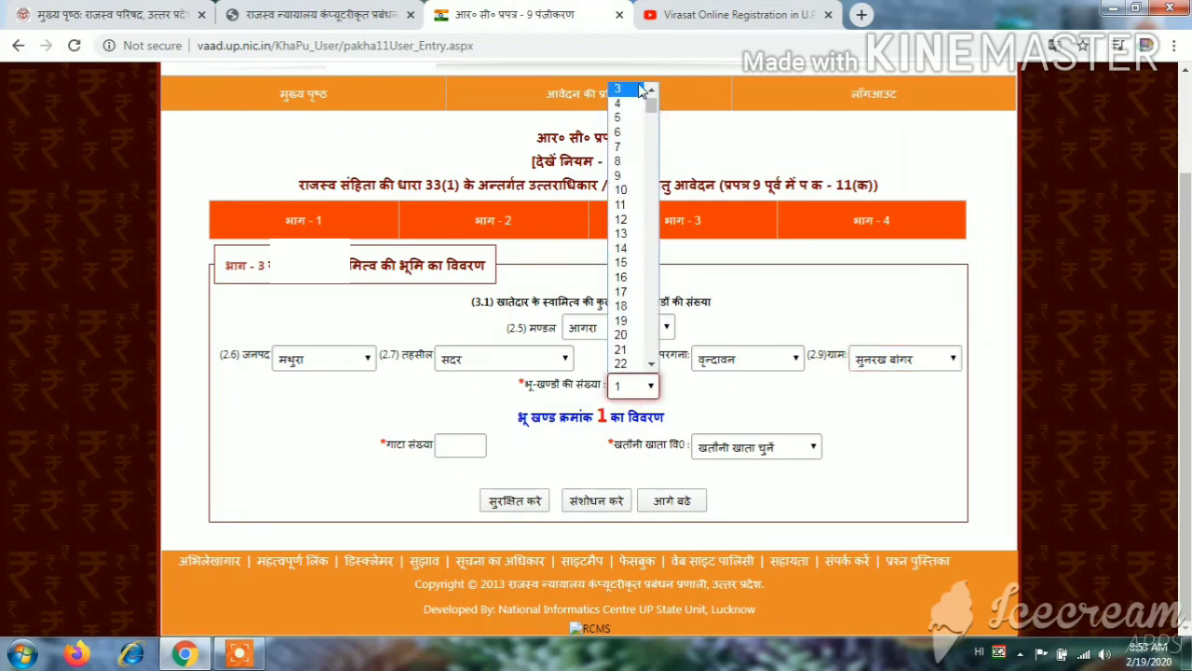
scroll(629, 93, up, 1)
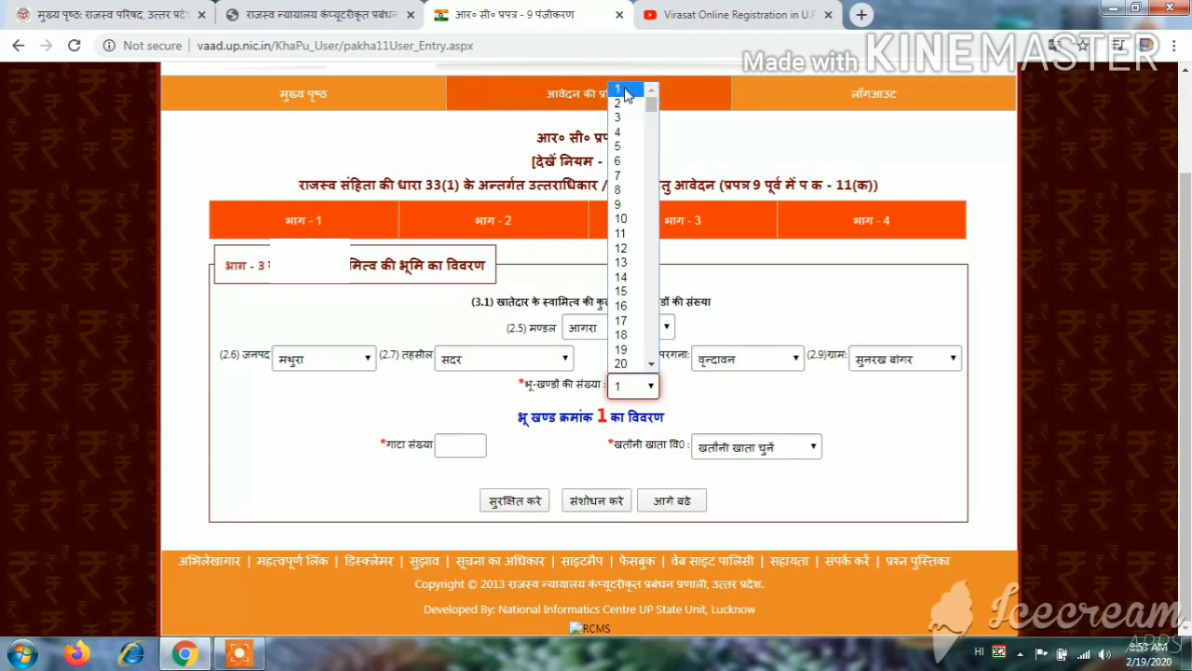
click(624, 90)
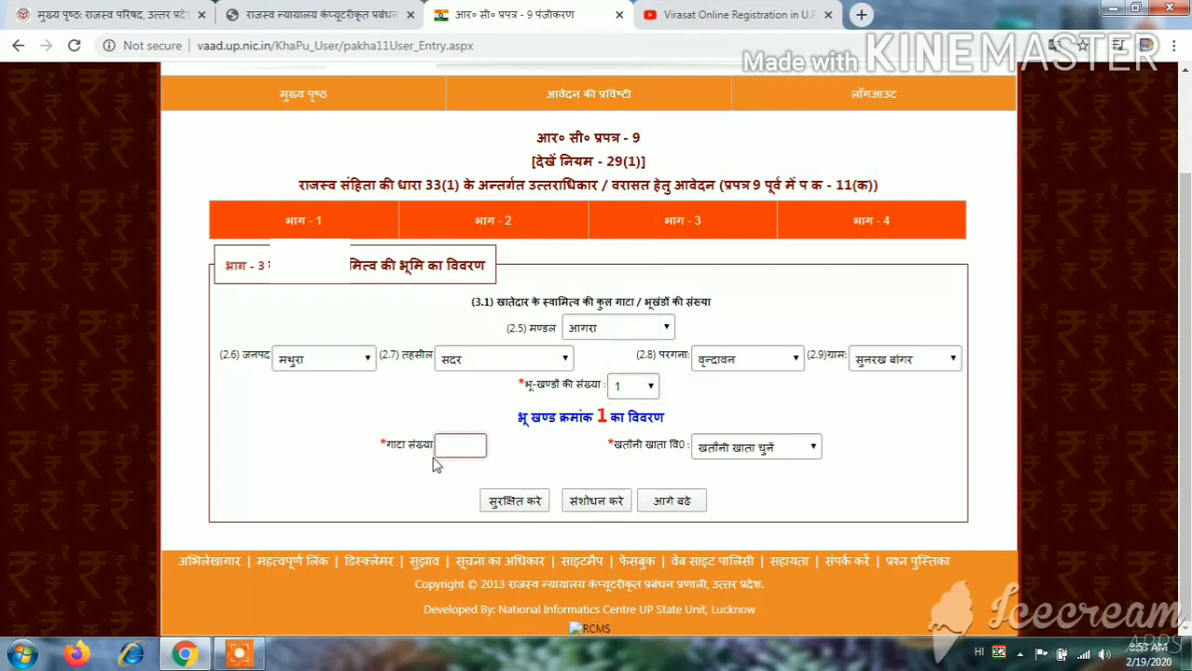
click(471, 448)
click(590, 440)
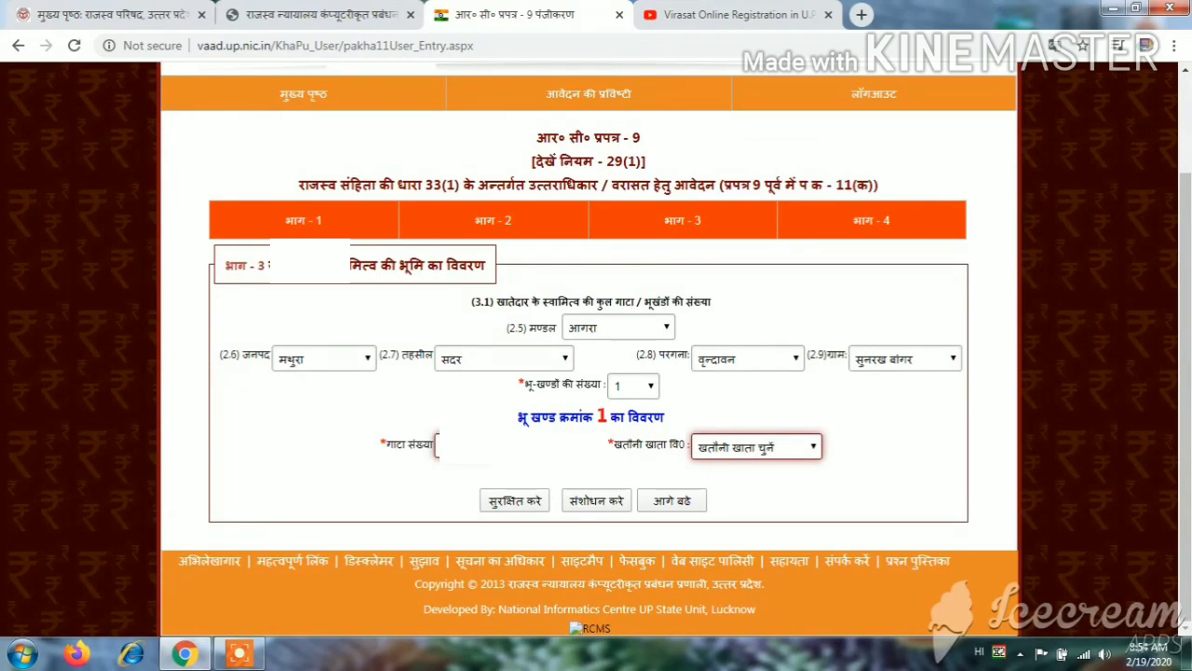
- Pick the khatauni khata holding gata 120/2 and save Part 3
click(731, 448)
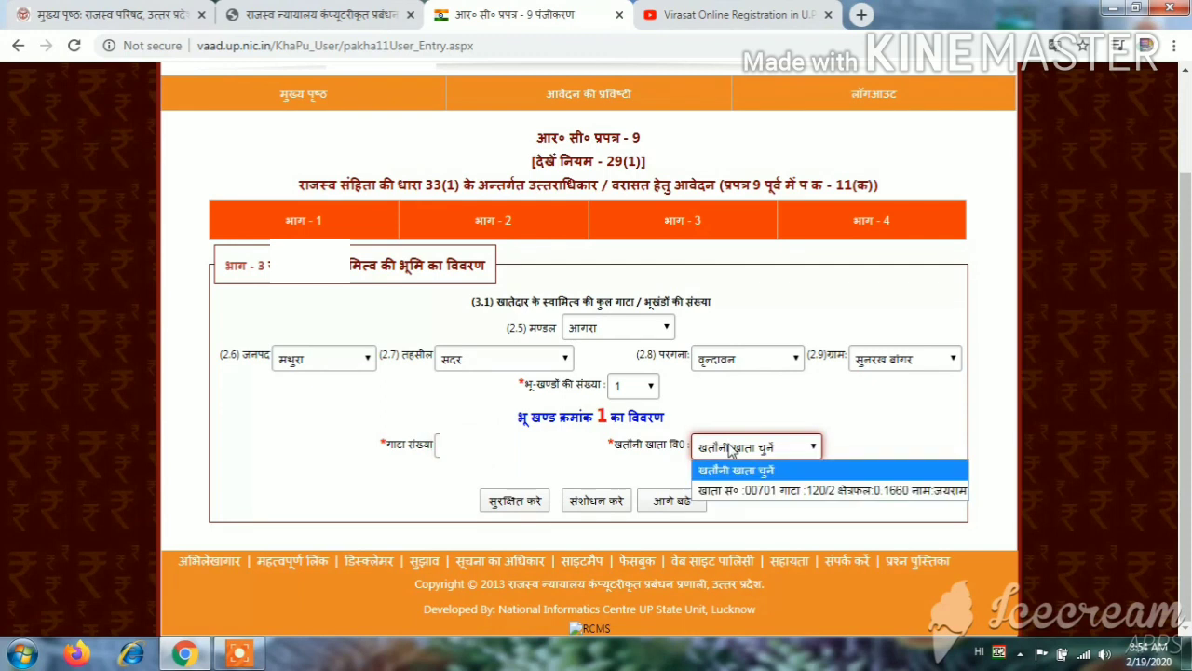
click(753, 494)
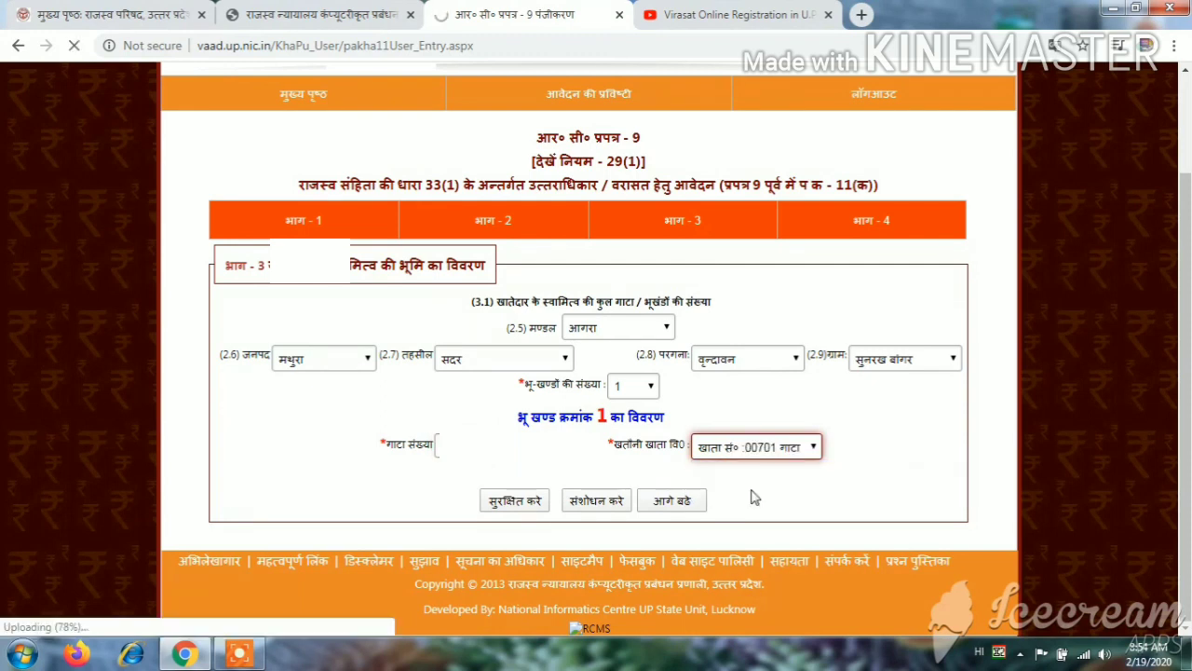
scroll(568, 473, down, 1)
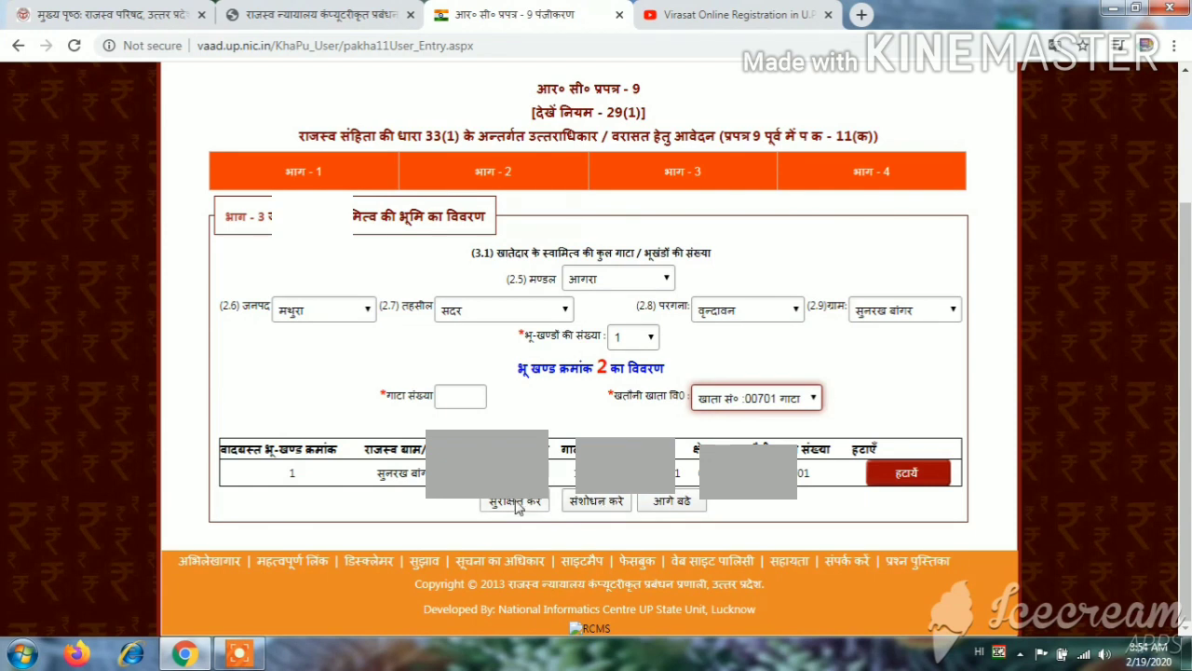
click(518, 506)
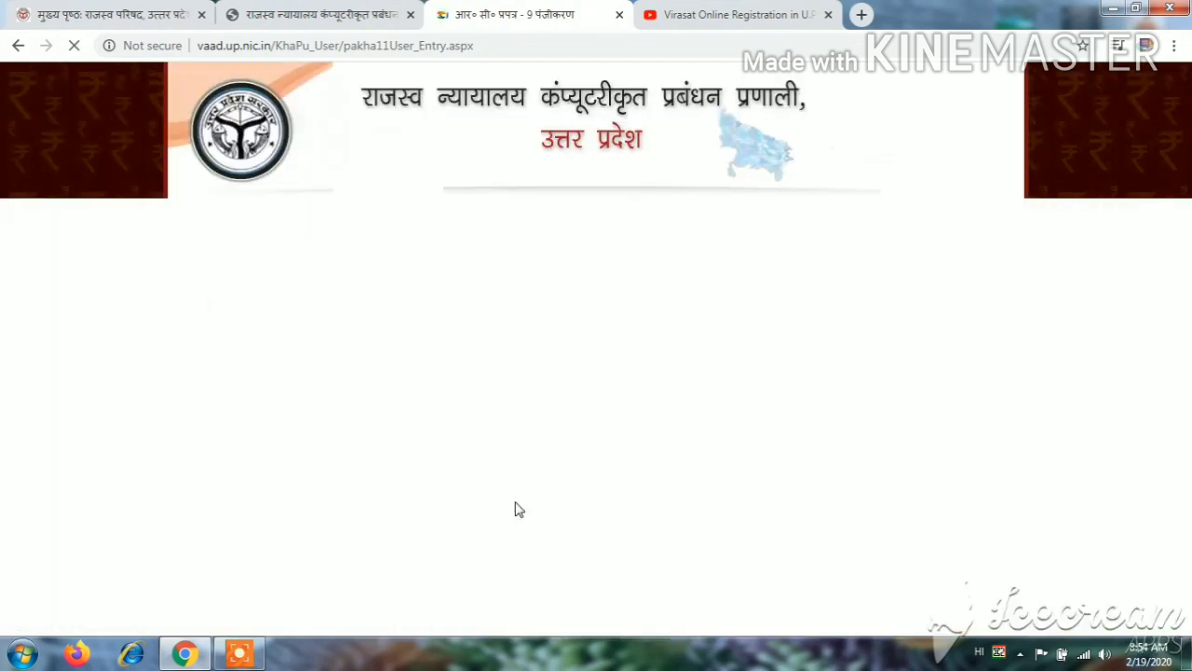
- Set the number of heirs in Part 4 to 4
scroll(519, 510, down, 2)
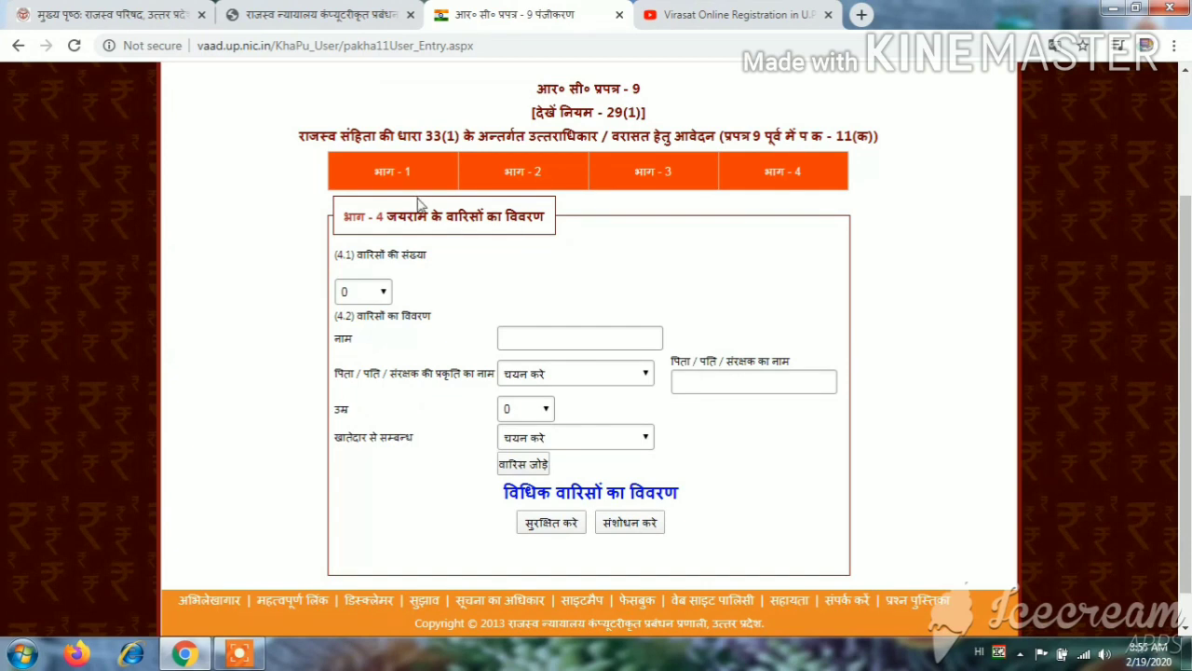
click(240, 655)
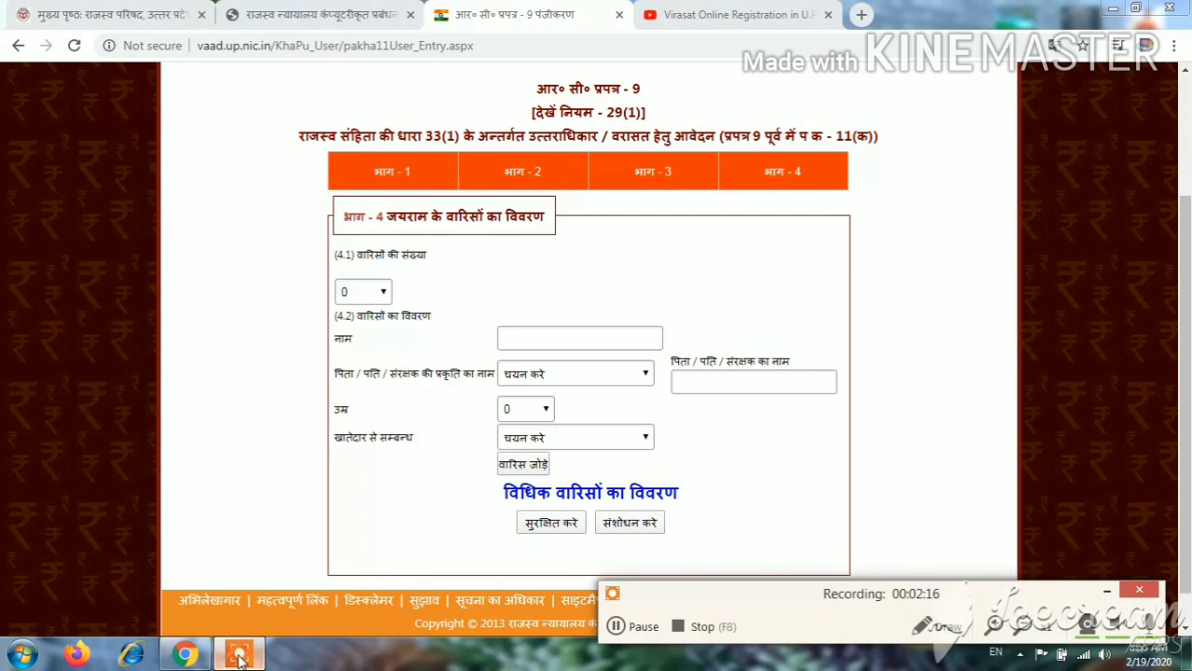
click(616, 626)
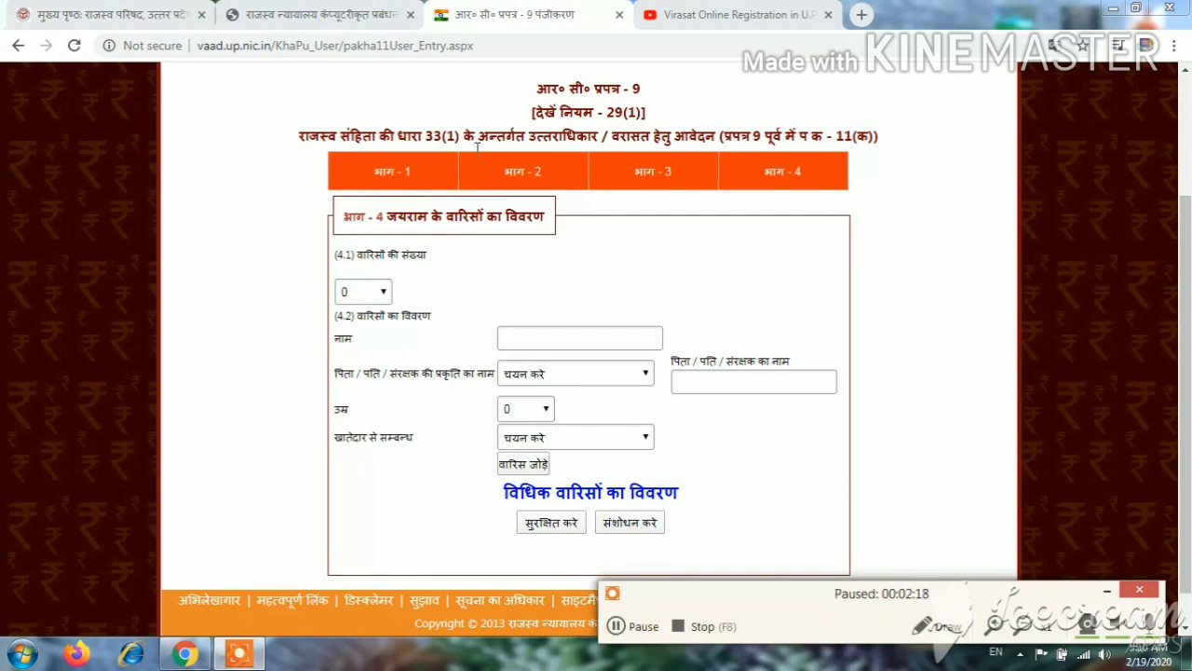
click(381, 295)
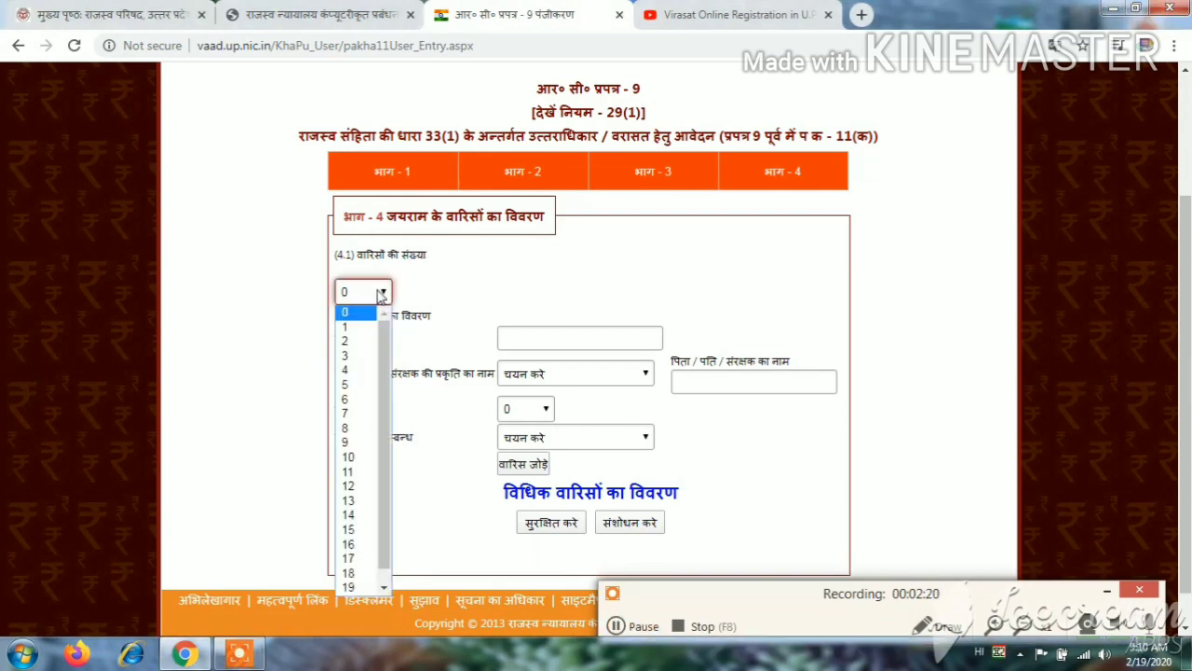
click(364, 372)
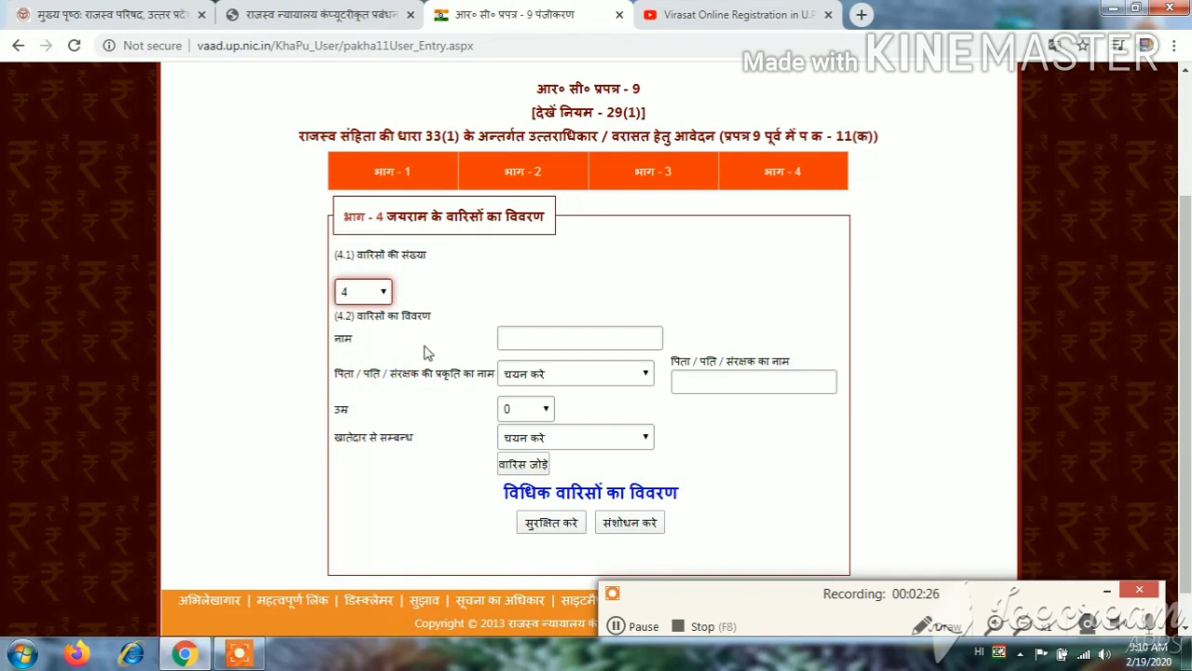
- Enter the first heir's name, guardian relation पिता with father's name, and age 24
click(509, 338)
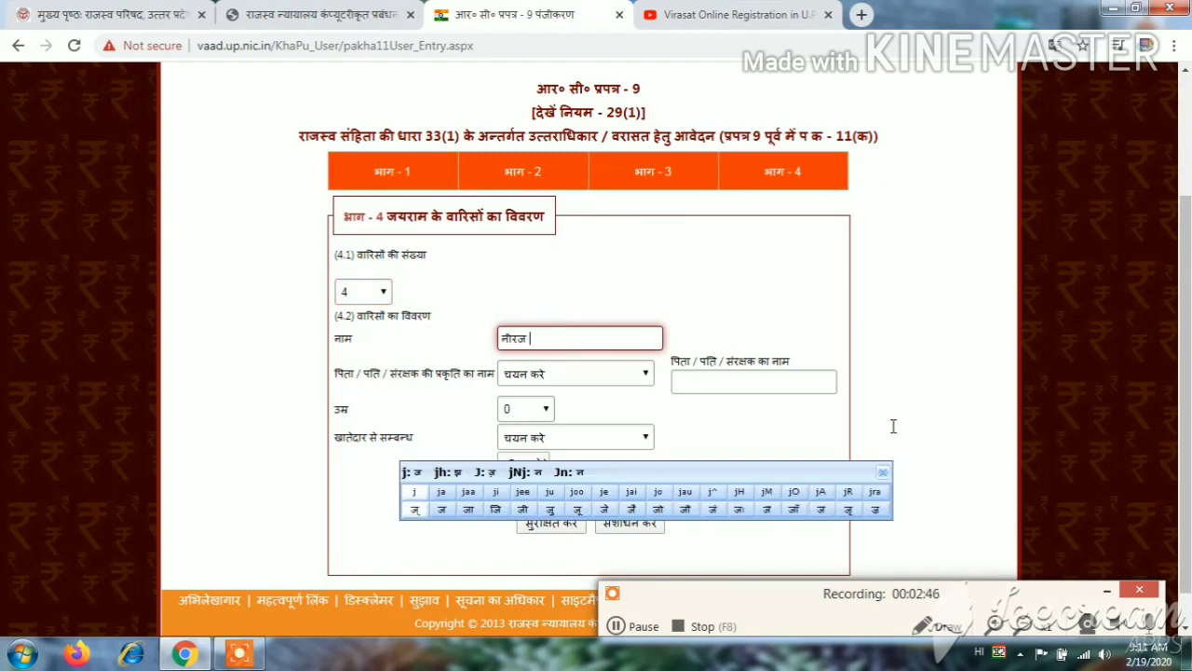
click(881, 469)
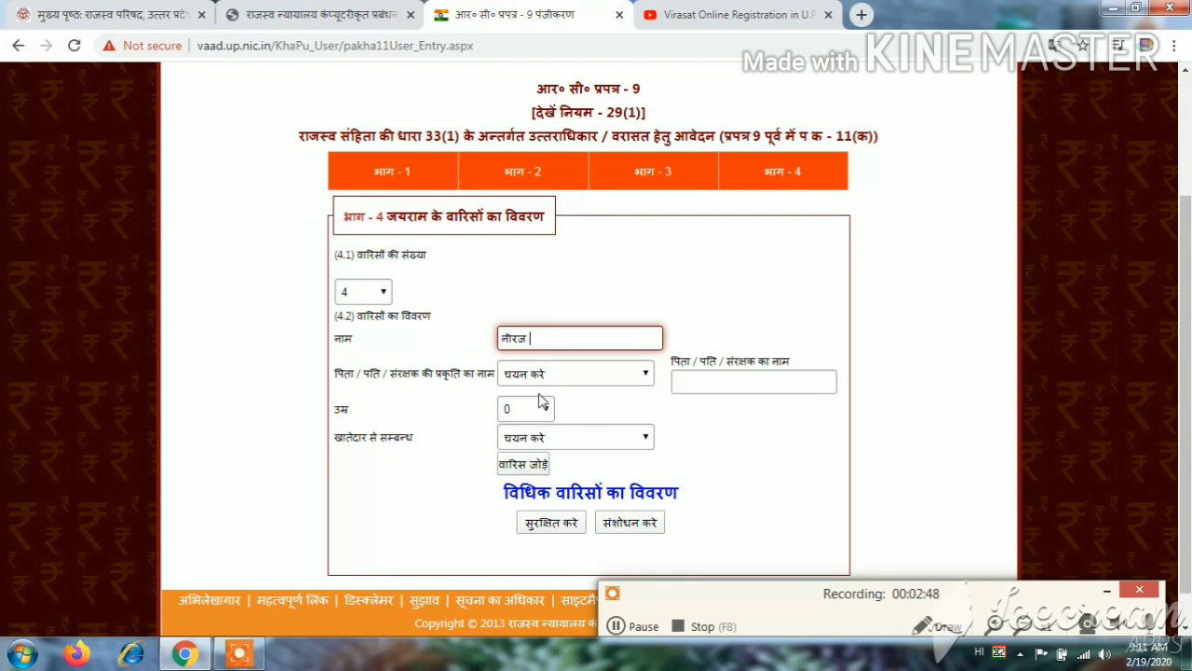
click(576, 372)
click(574, 430)
click(740, 383)
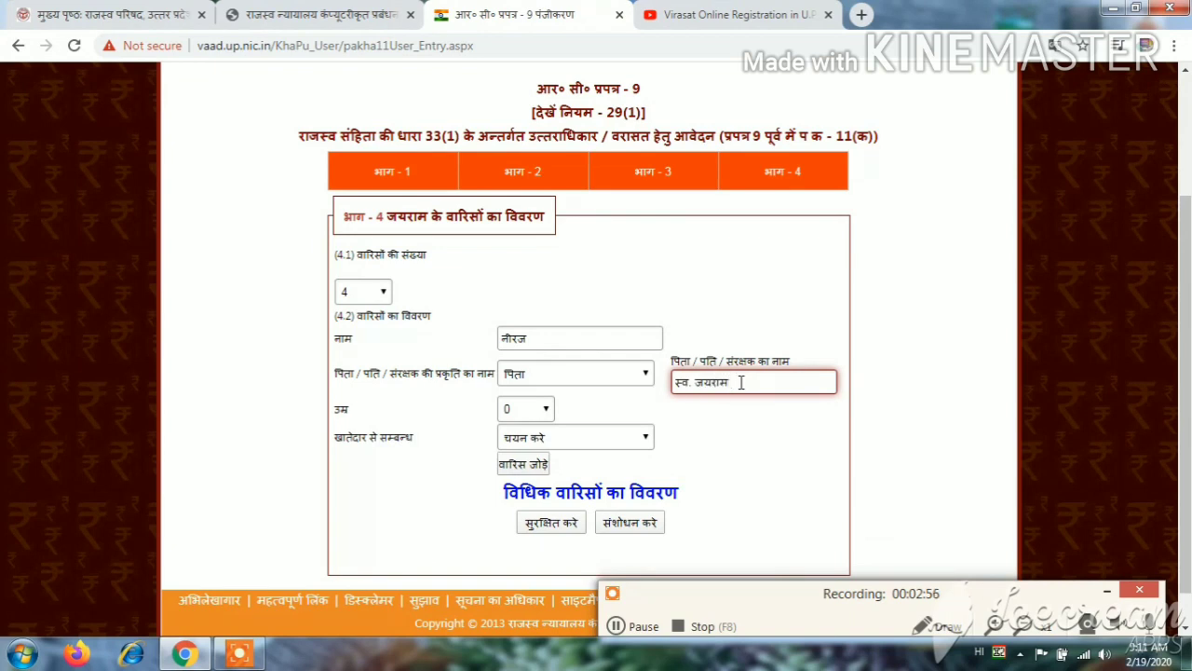
click(538, 408)
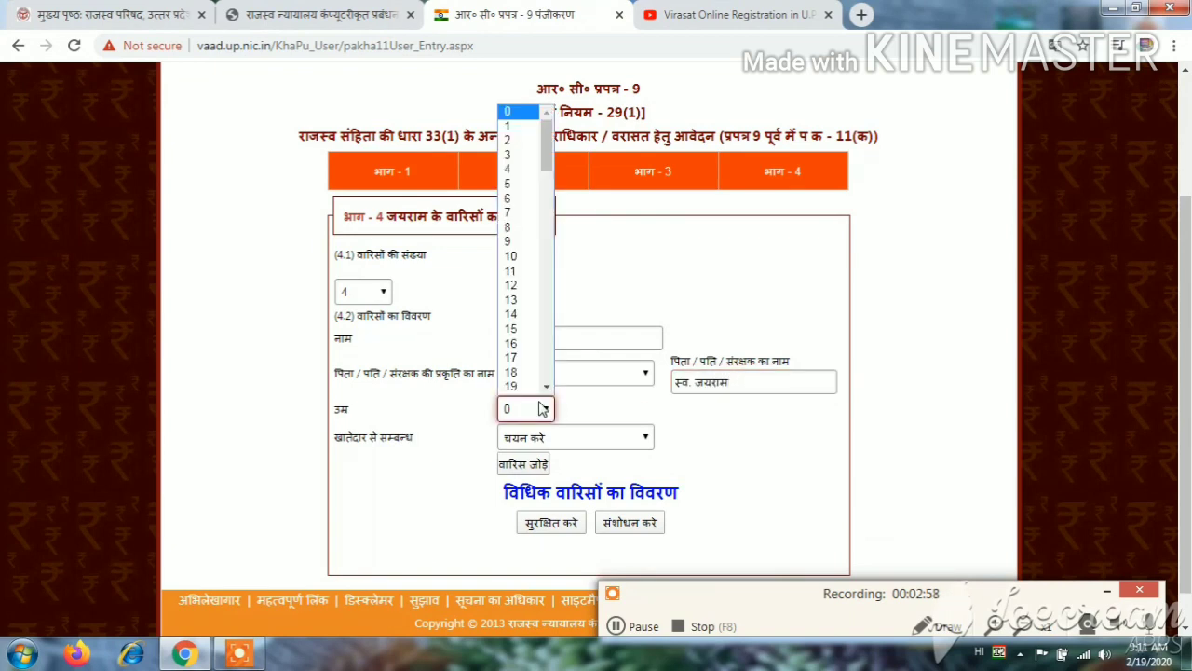
scroll(514, 296, down, 2)
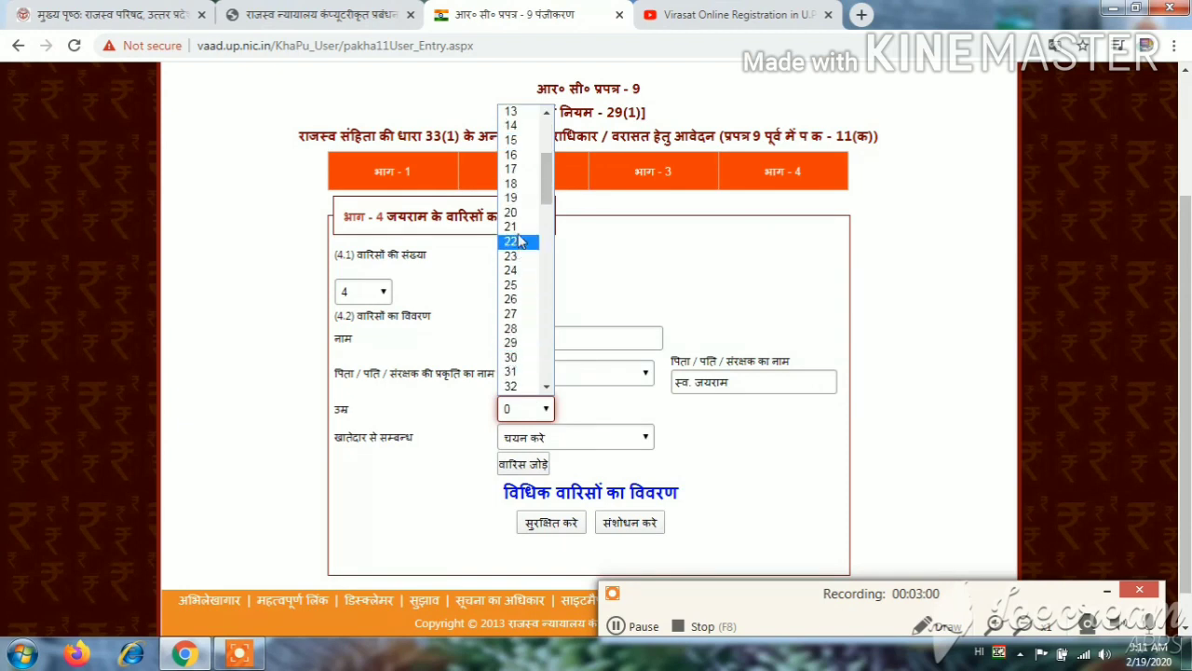
click(531, 271)
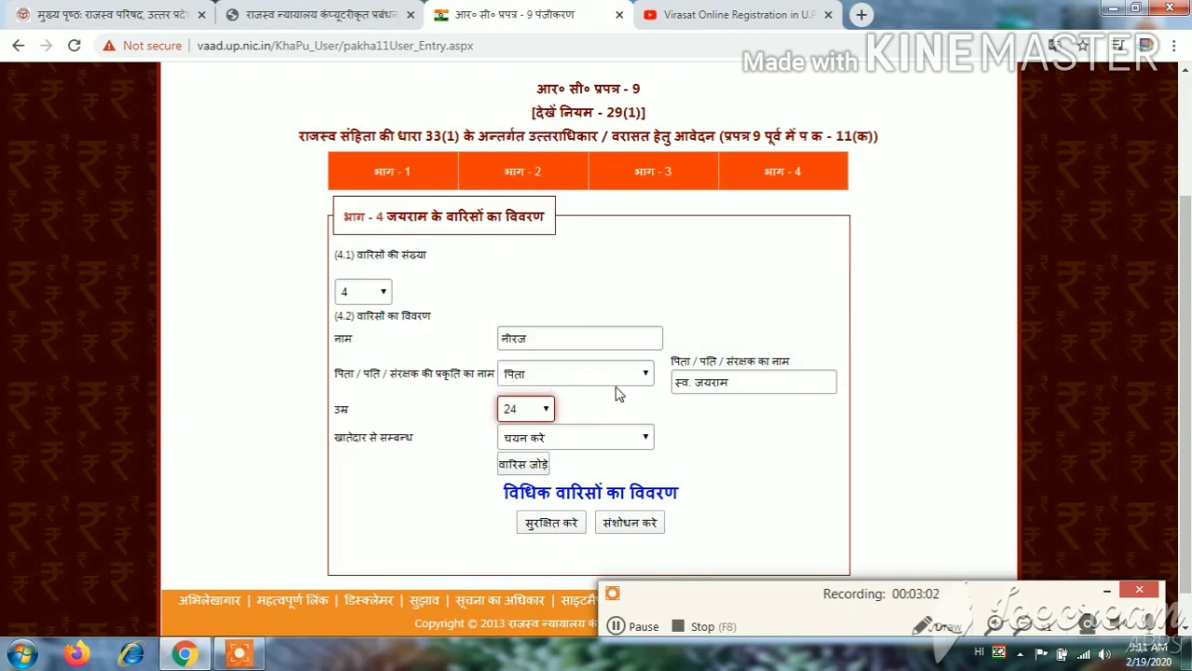
click(617, 439)
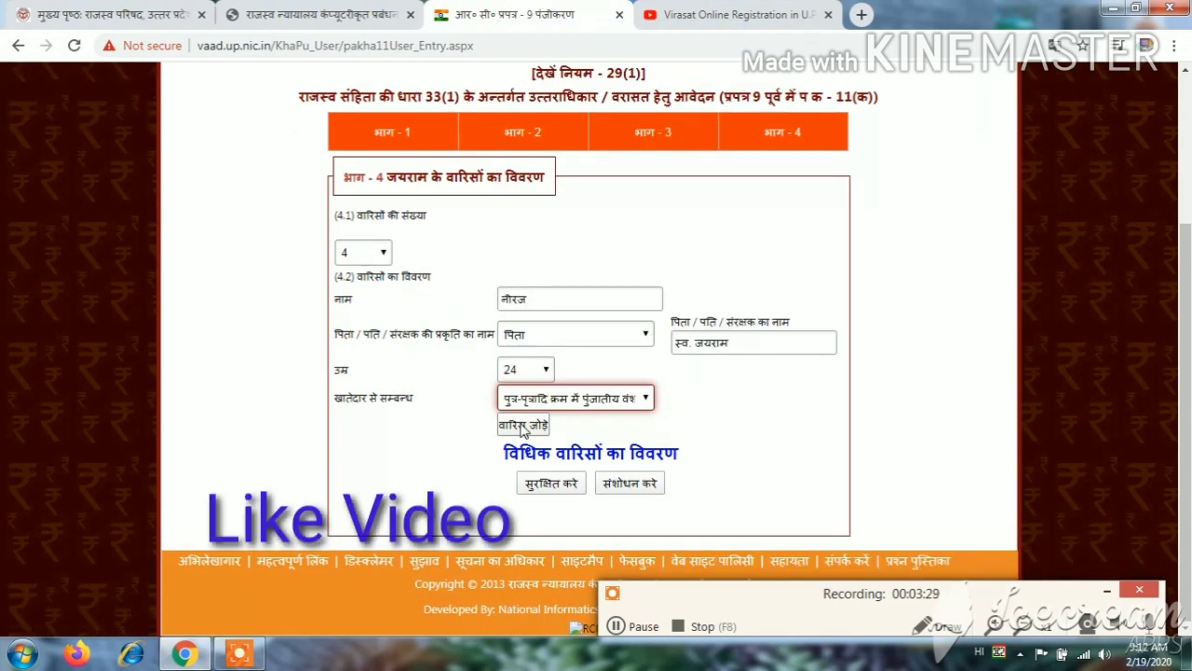
- Add the 24-year-old first heir as पुत्र-पुत्रादि क्रम में पुंजातीय वंशज in row 1 of the heirs table
click(523, 425)
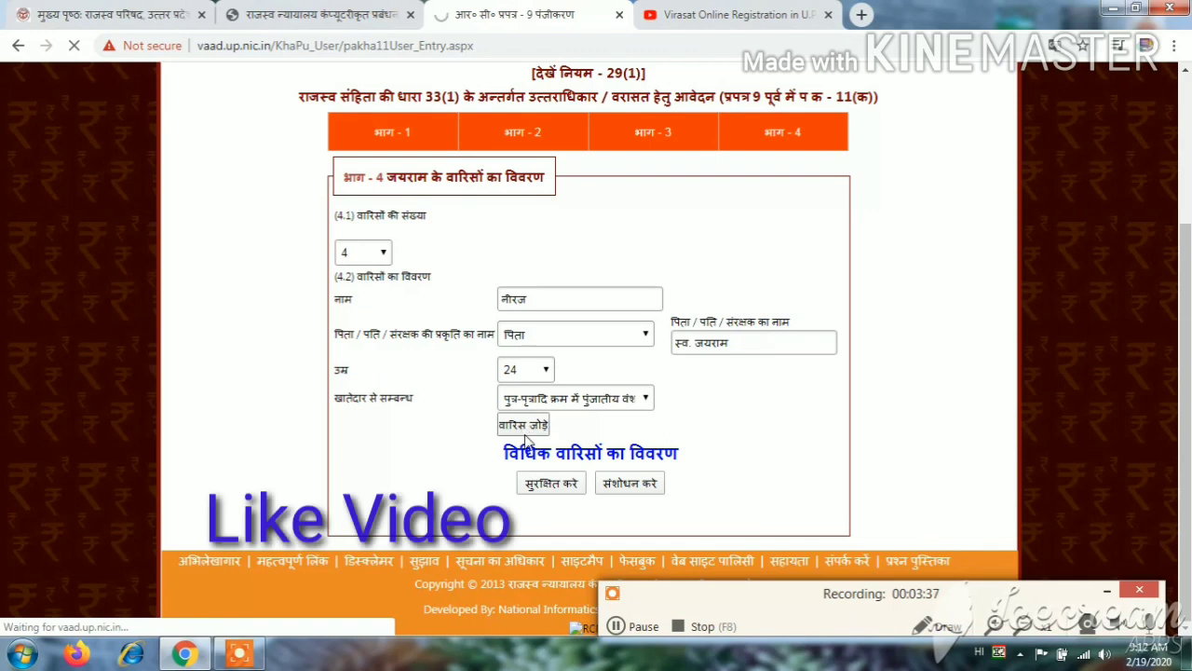
click(617, 627)
click(618, 627)
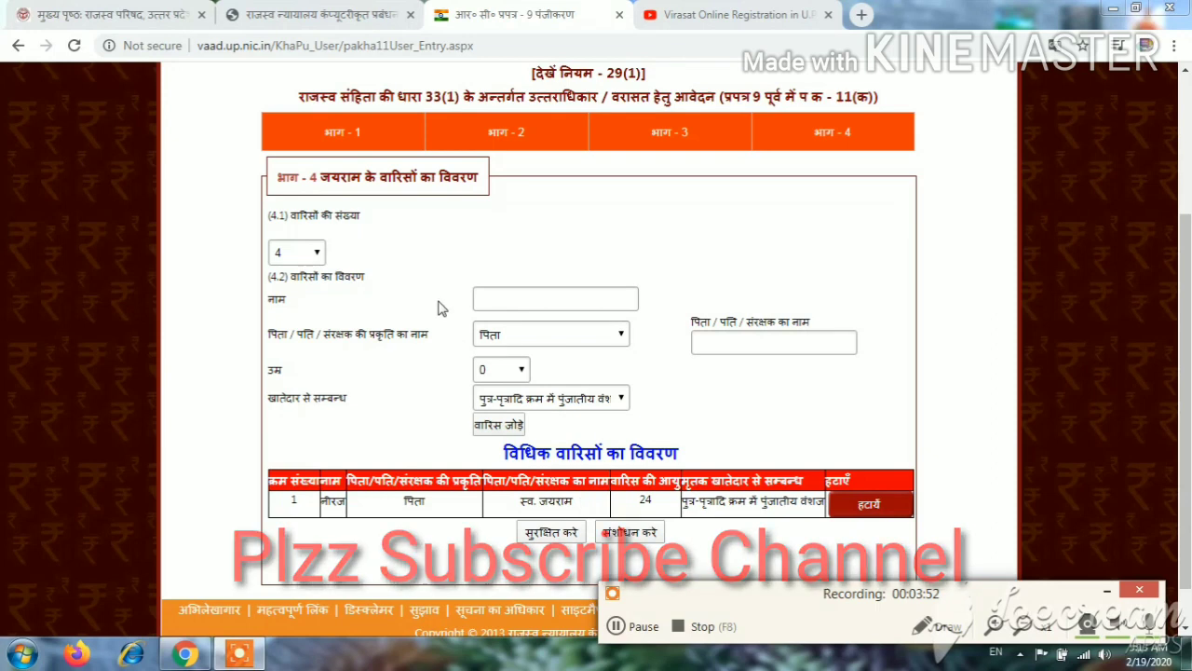
- Enter the second heir's name and father's name in Hindi
click(500, 295)
key(alt+shift)
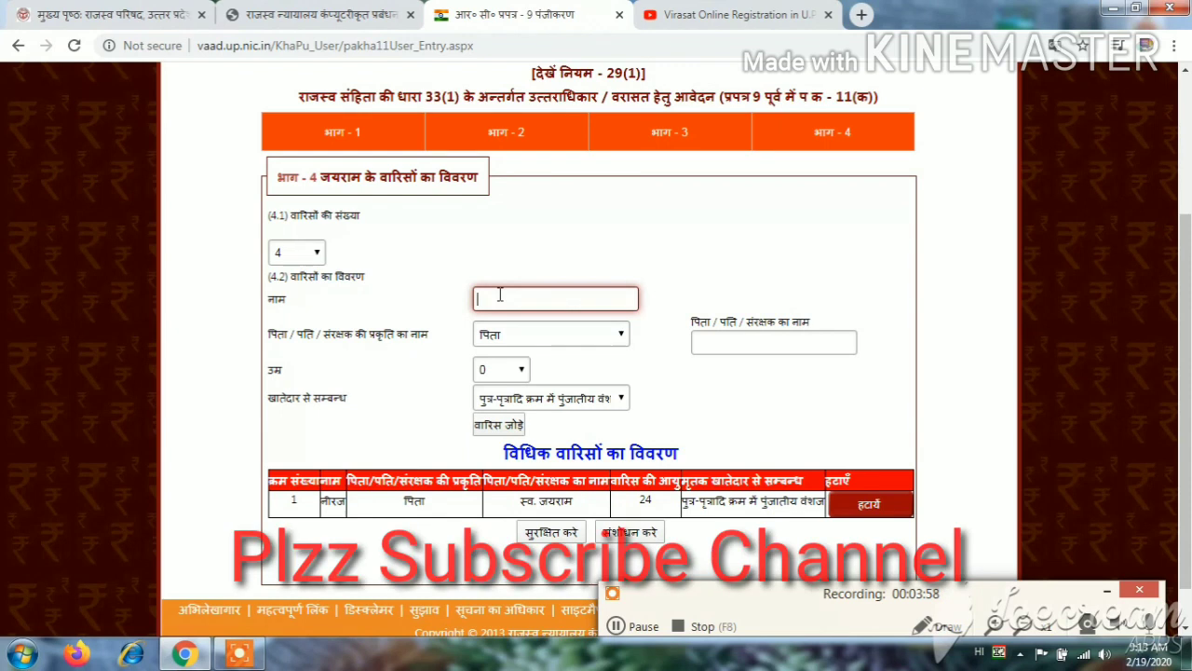
text(किरन)
click(732, 343)
text(स)
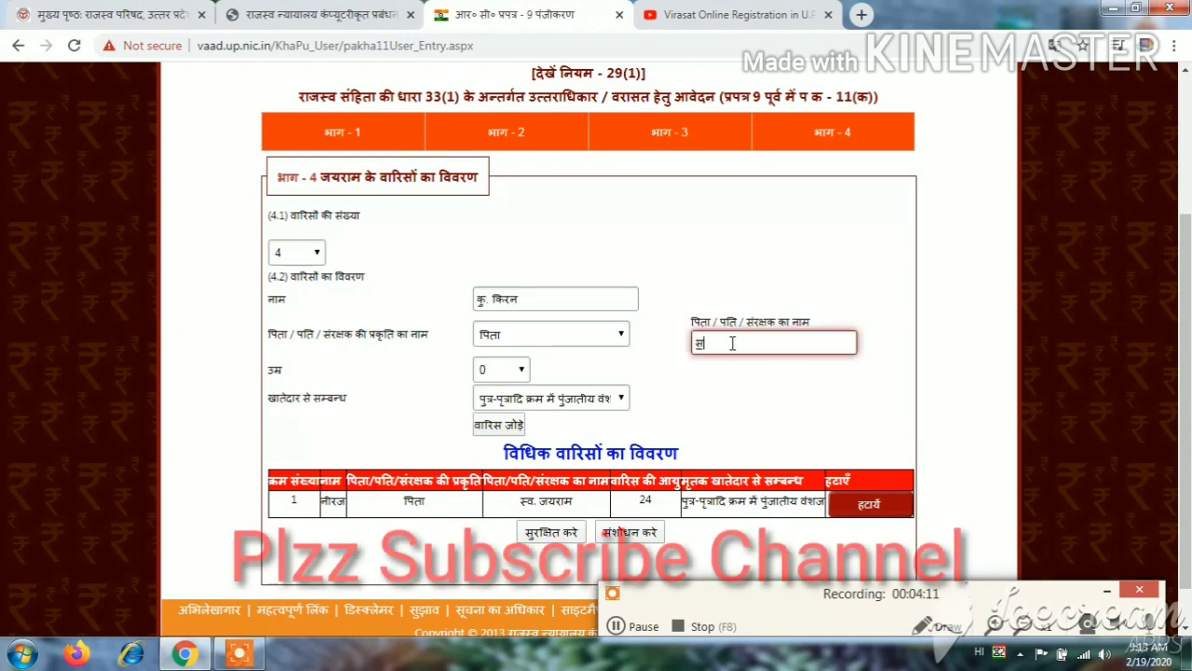
text(्व)
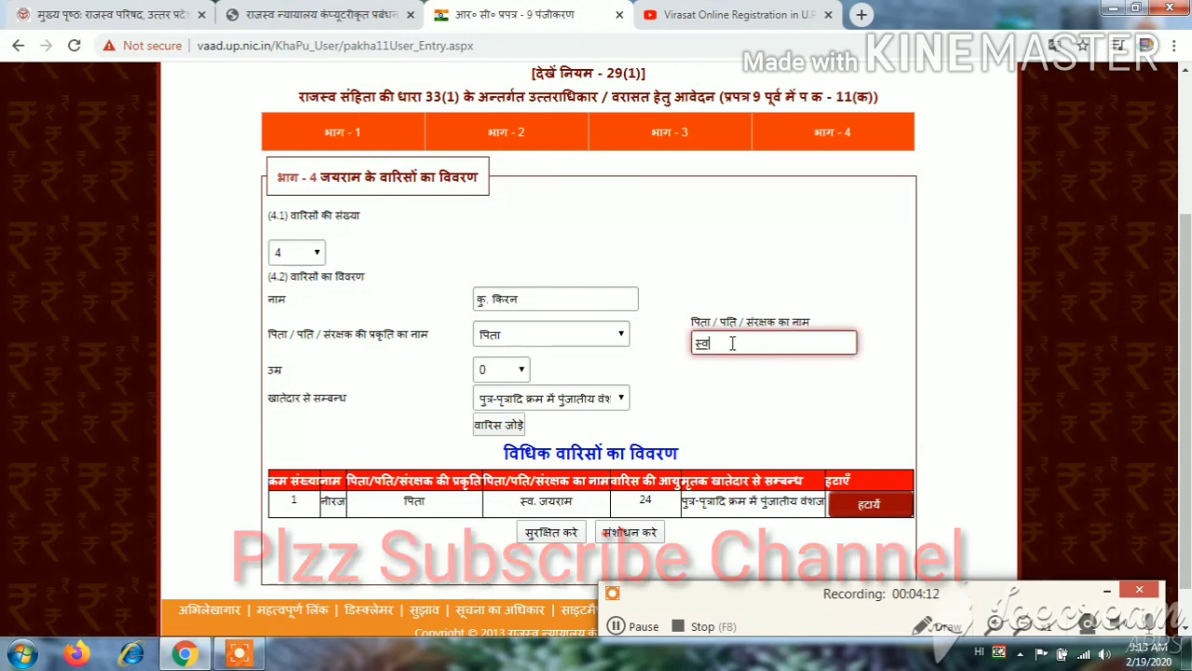
text(. जयराम)
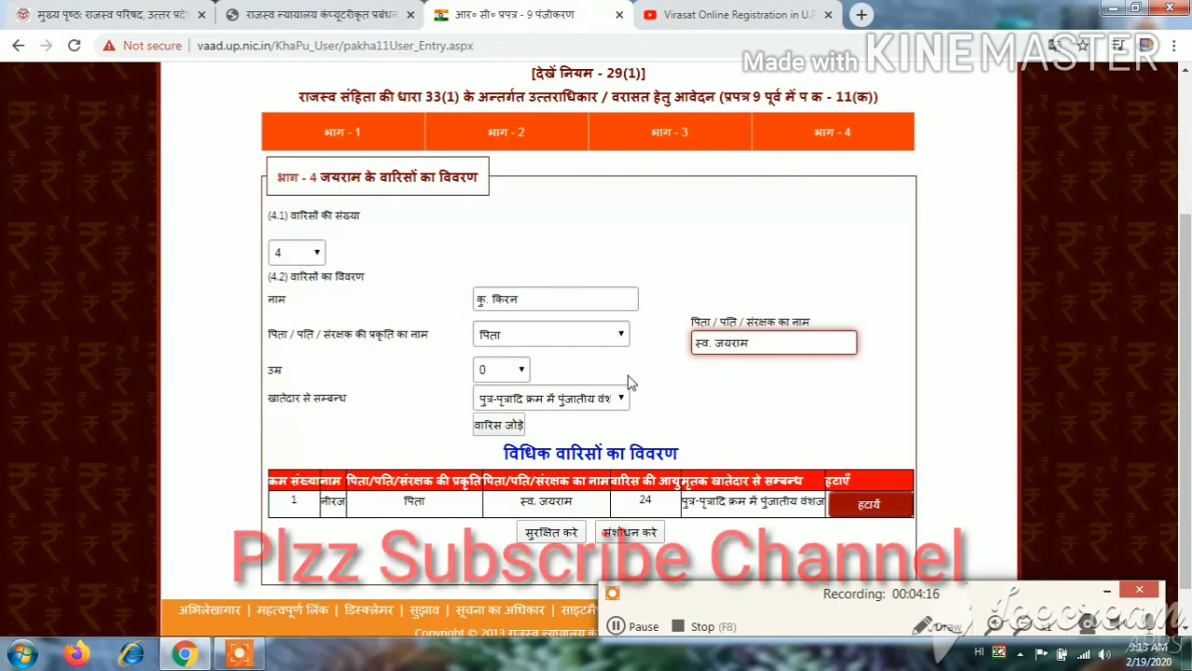
- Set the second heir's age to 12, keep the male lineal descendant relationship, and add them as row 2
click(522, 371)
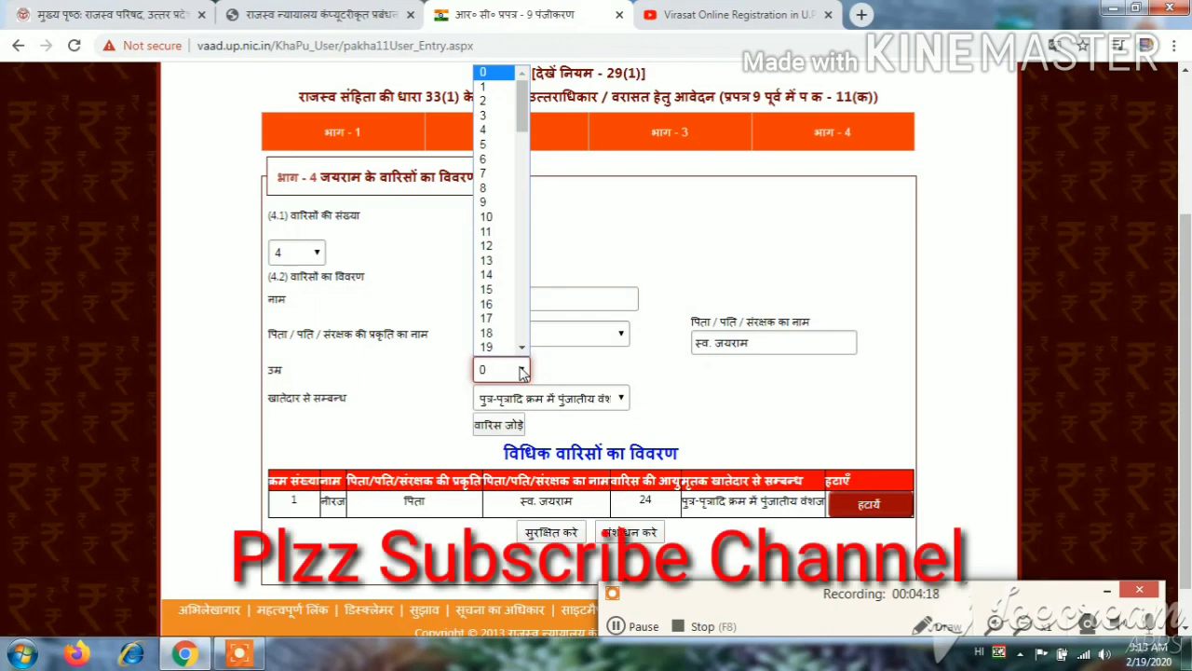
click(495, 248)
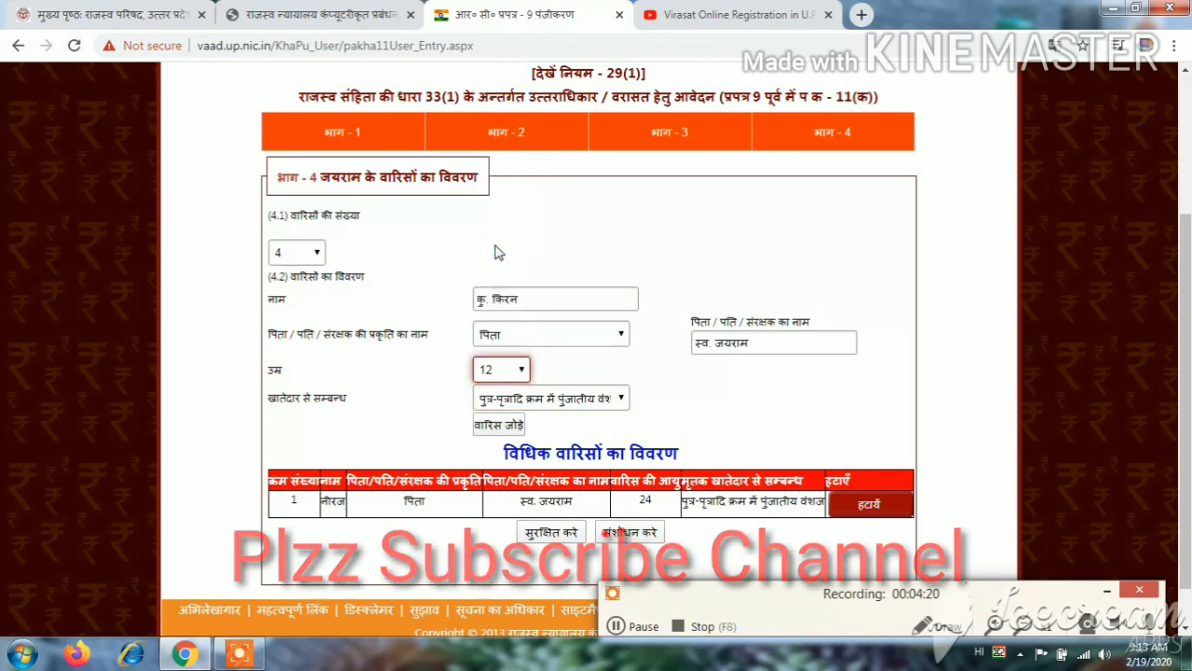
click(566, 400)
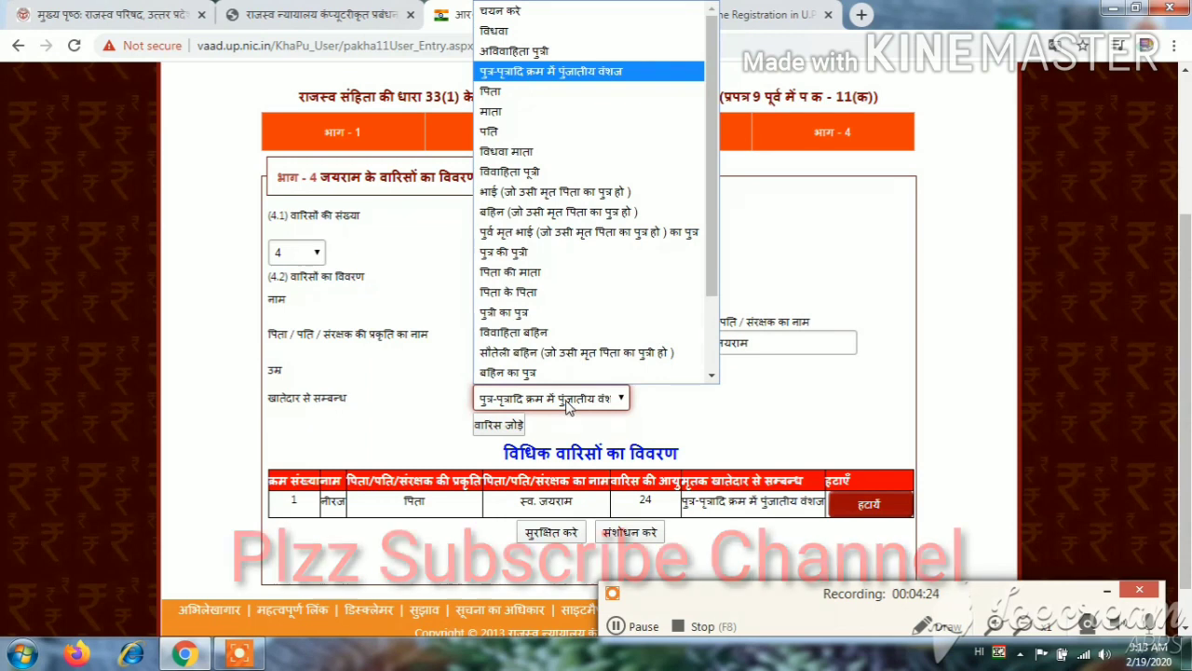
click(617, 617)
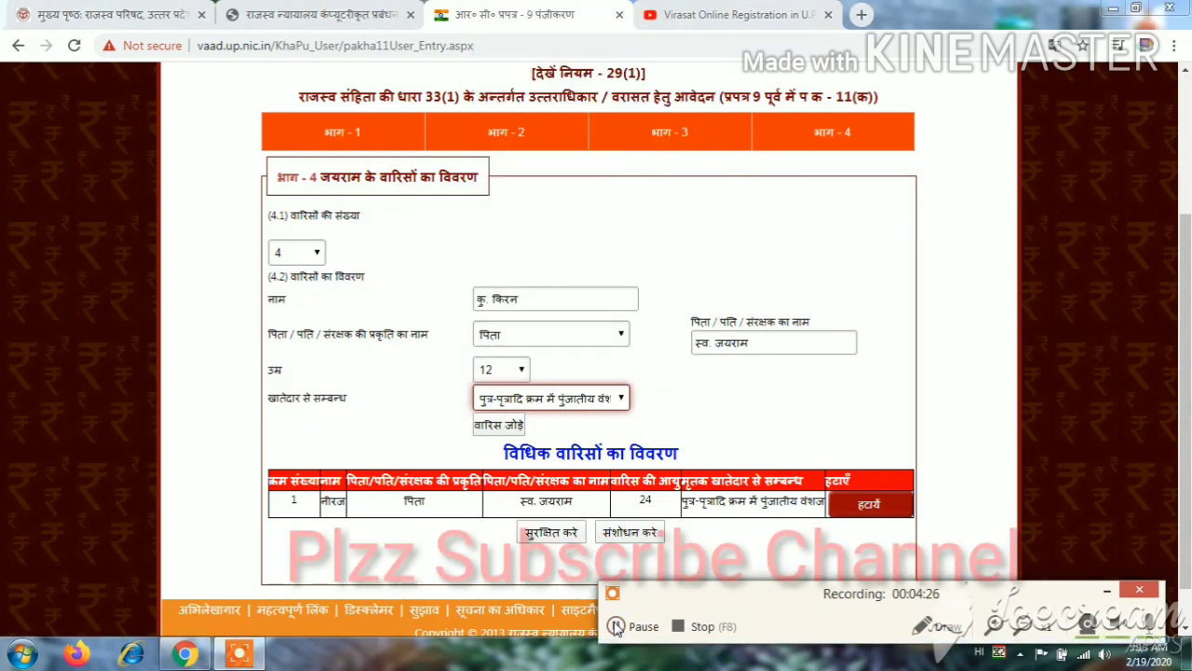
click(508, 426)
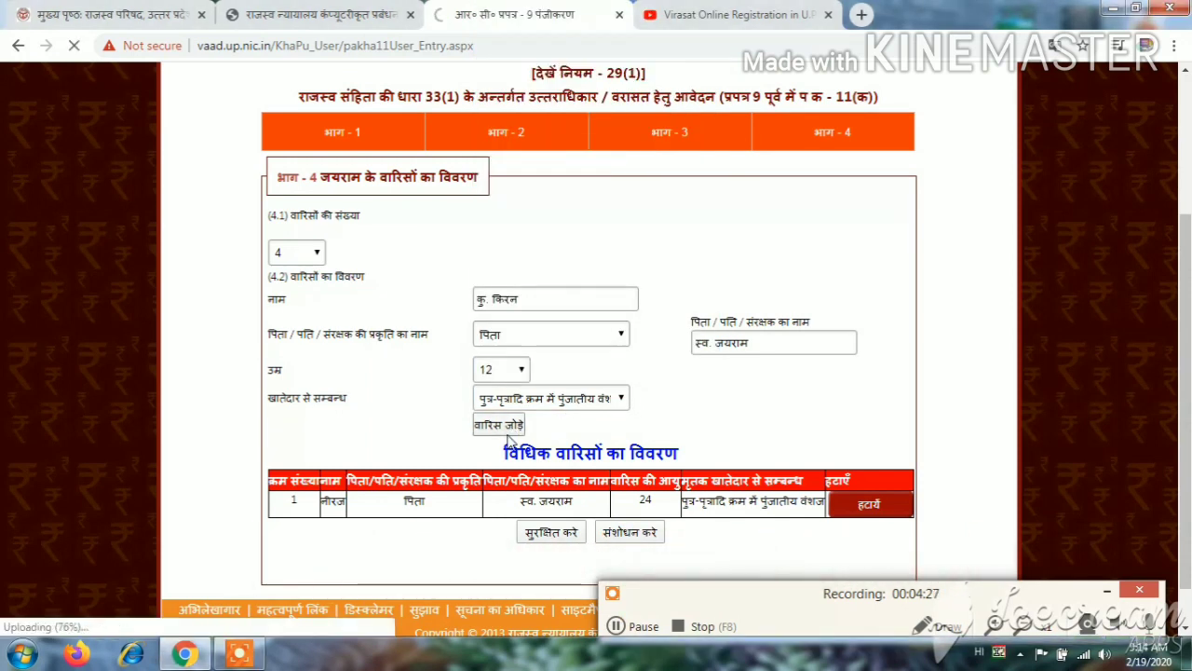
click(616, 626)
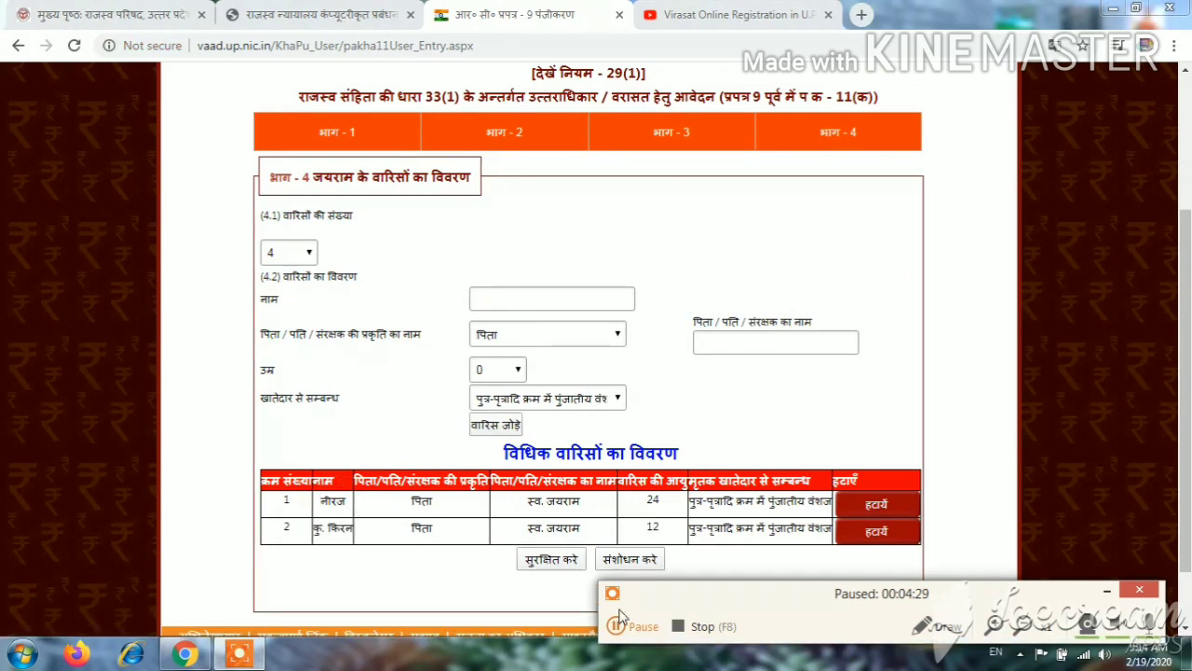
click(616, 626)
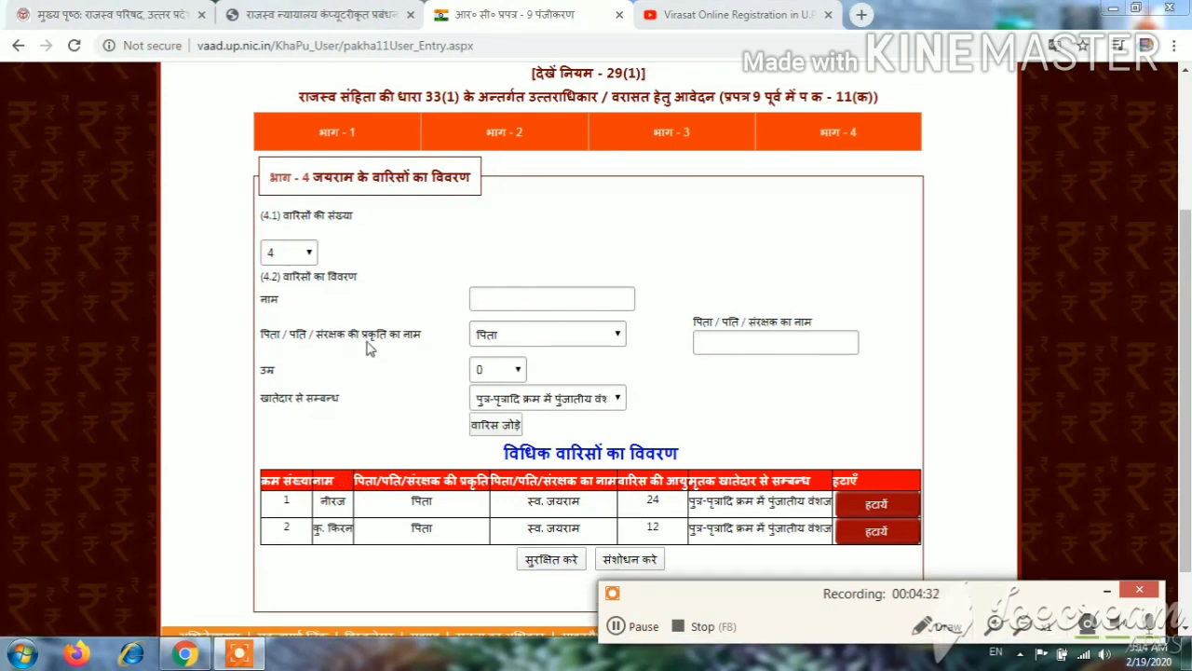
- Save the heir list with all four heirs and submit it after review
click(626, 630)
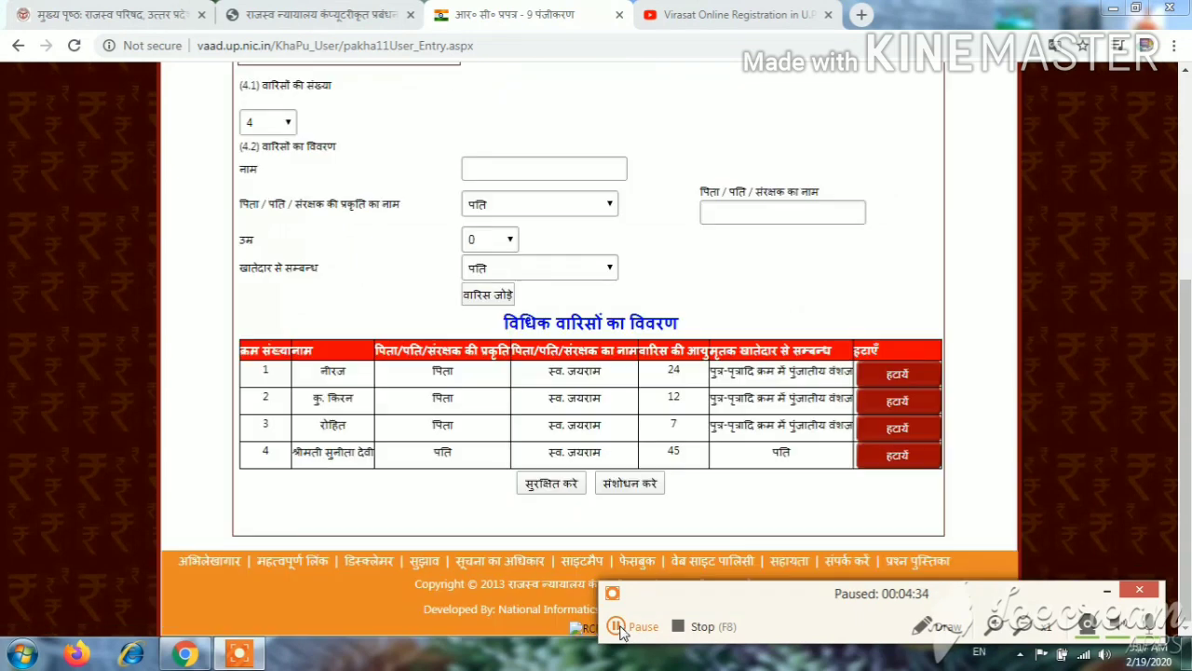
click(615, 626)
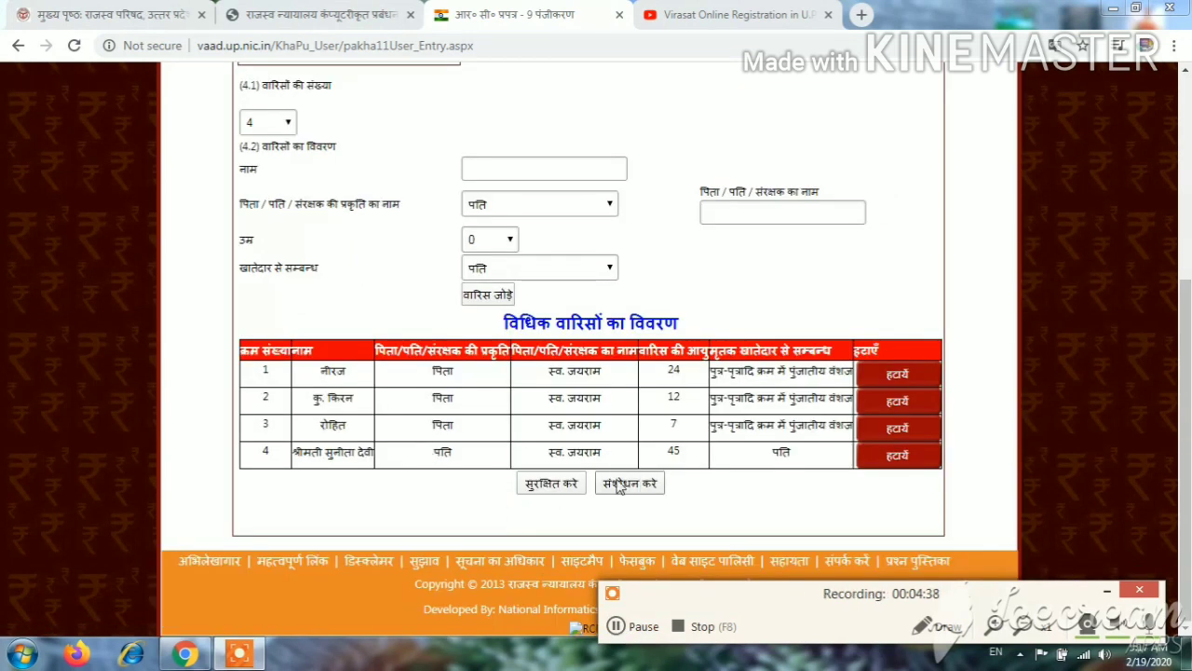
click(559, 491)
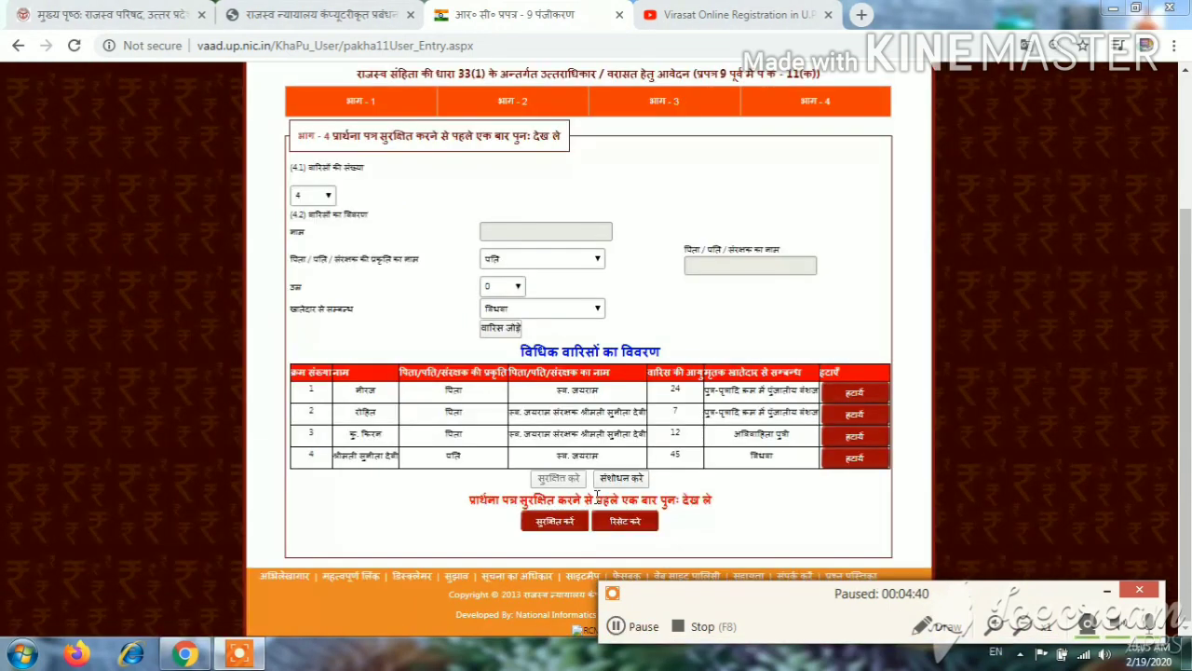
click(550, 526)
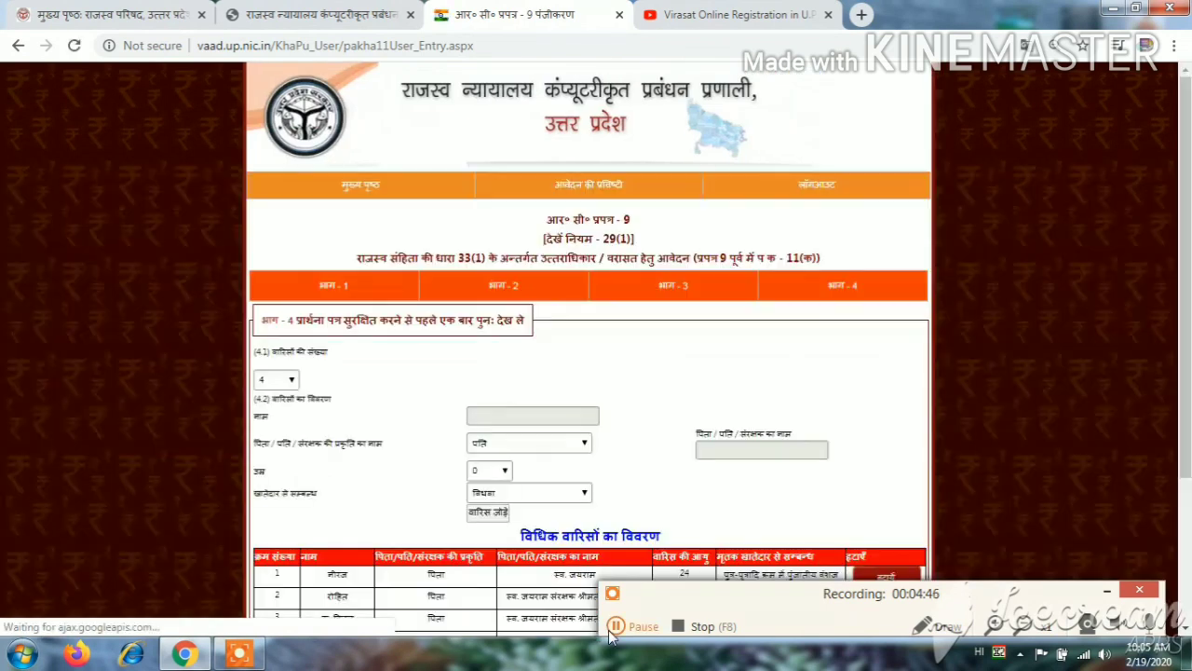
- Resubmit the application for saving, which returns a NullReferenceException error
click(616, 626)
click(616, 626)
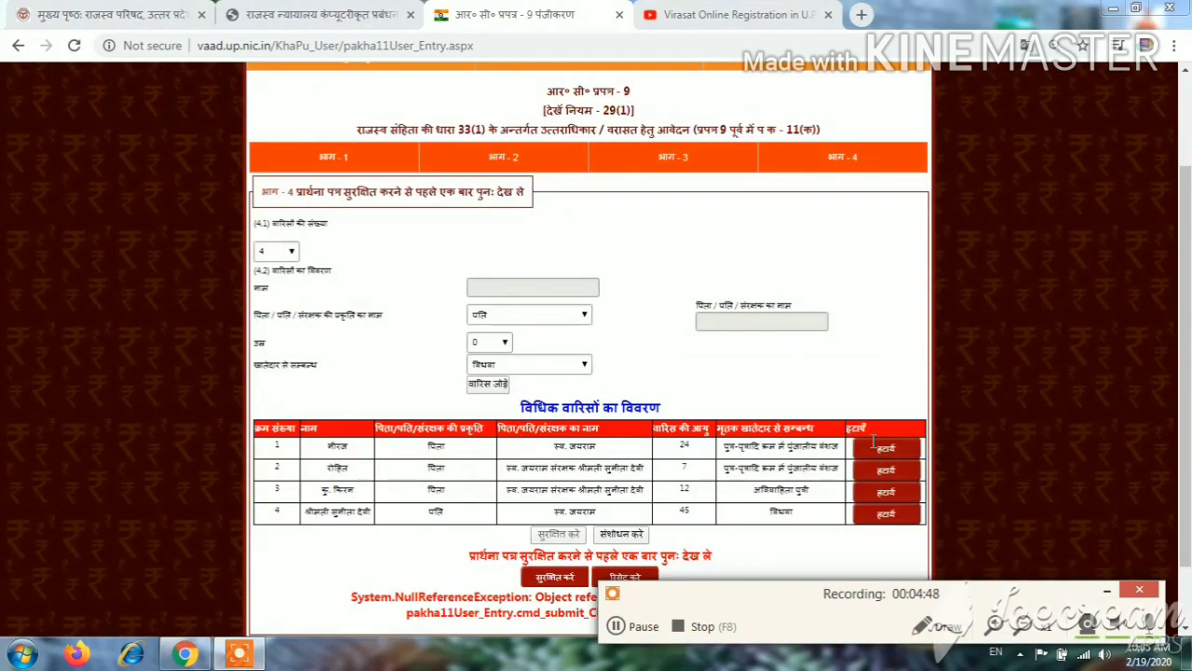
scroll(1187, 449, down, 1)
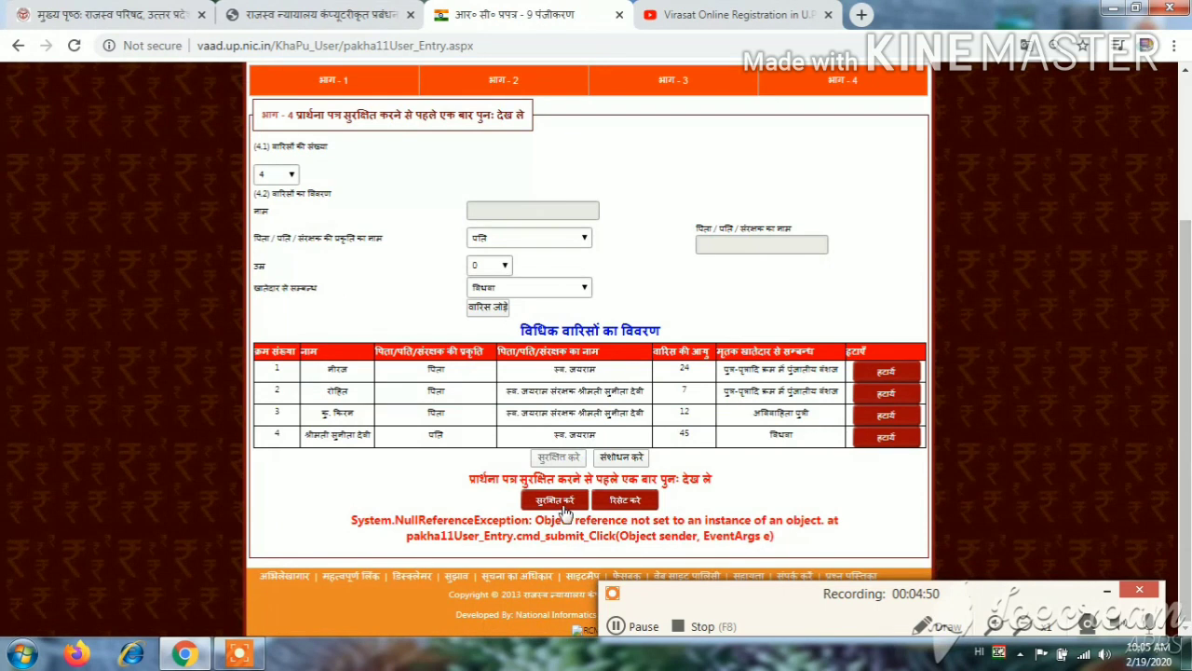
click(549, 500)
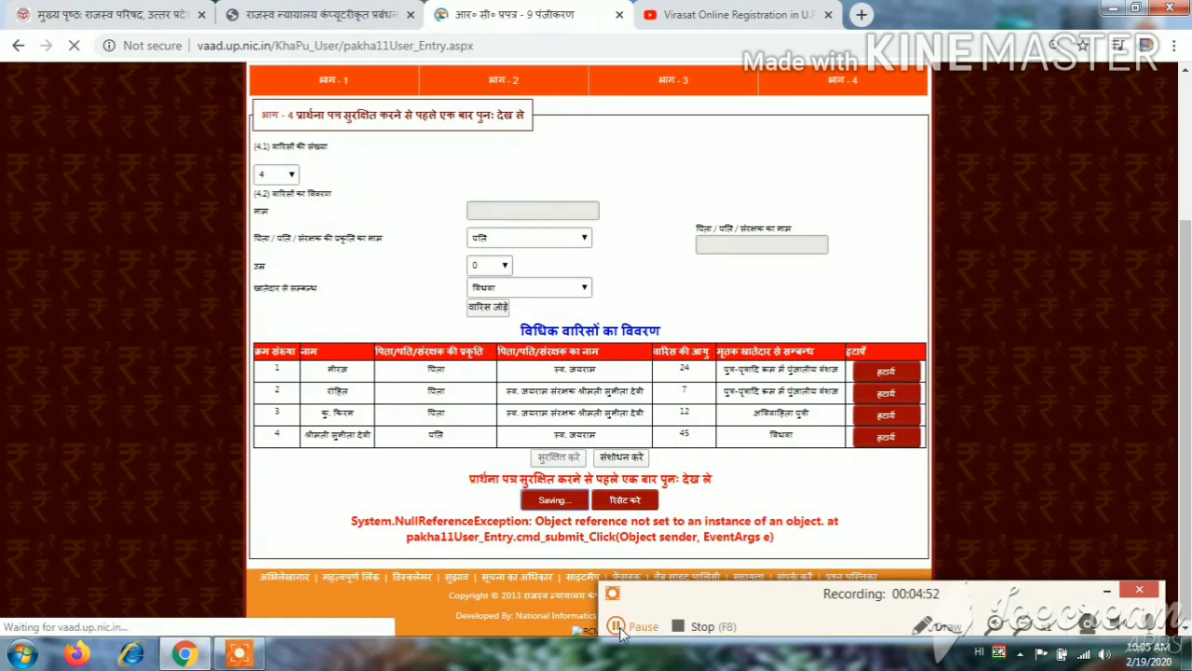